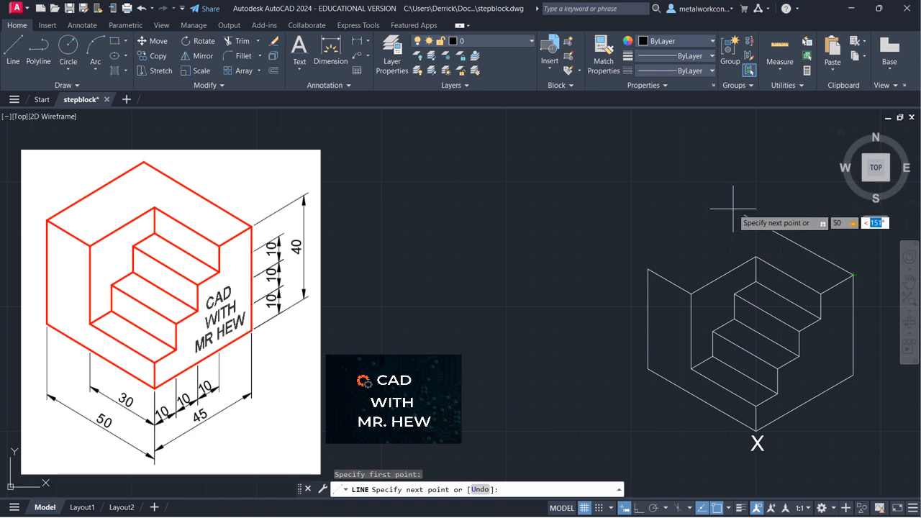
Draw the block's two rear top edges, 50 long at 150° and 45 long at 210°, closing the outer outline
key(Return)
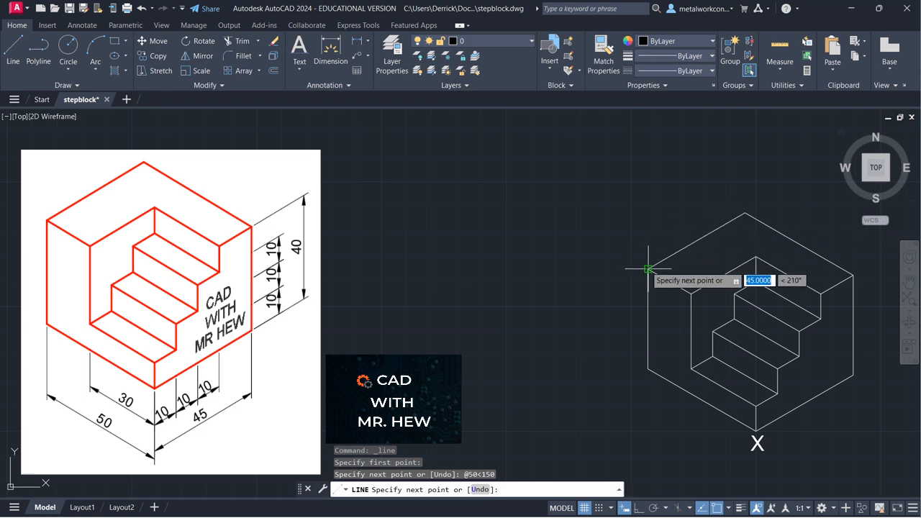
text(45)
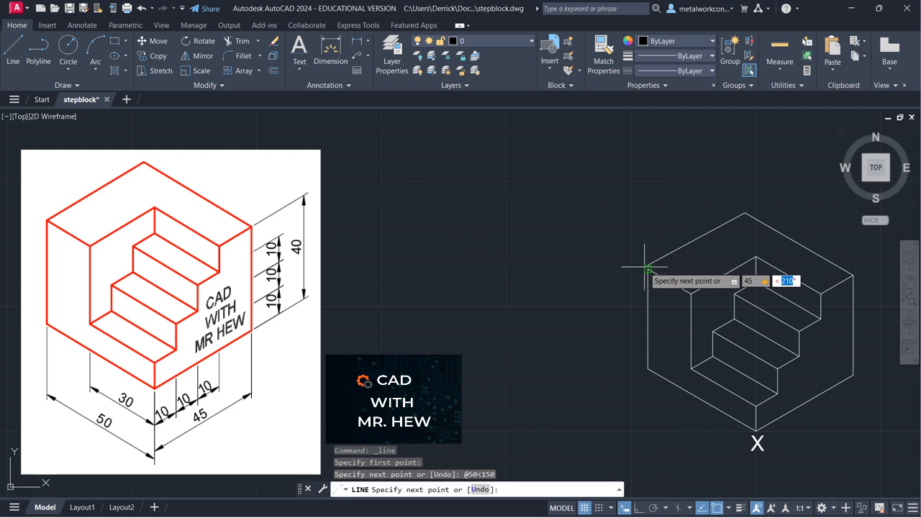
text(2)
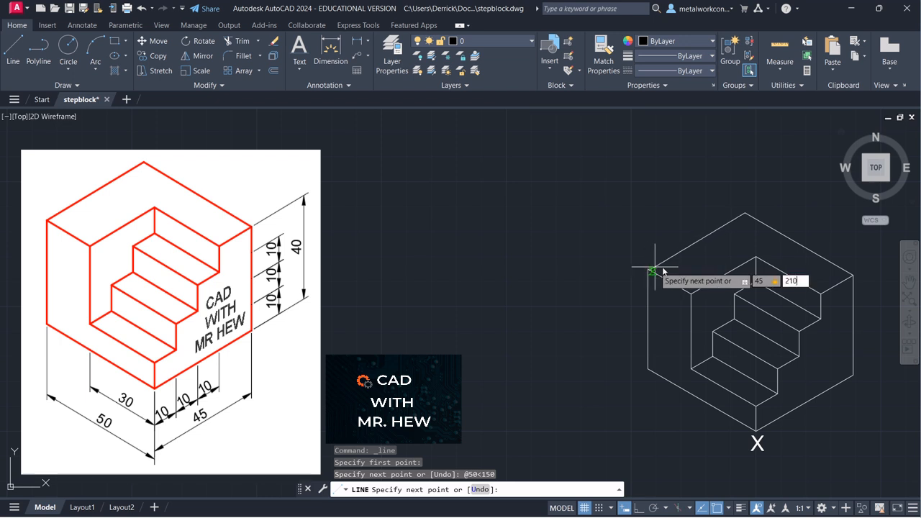
text(10)
key(Return)
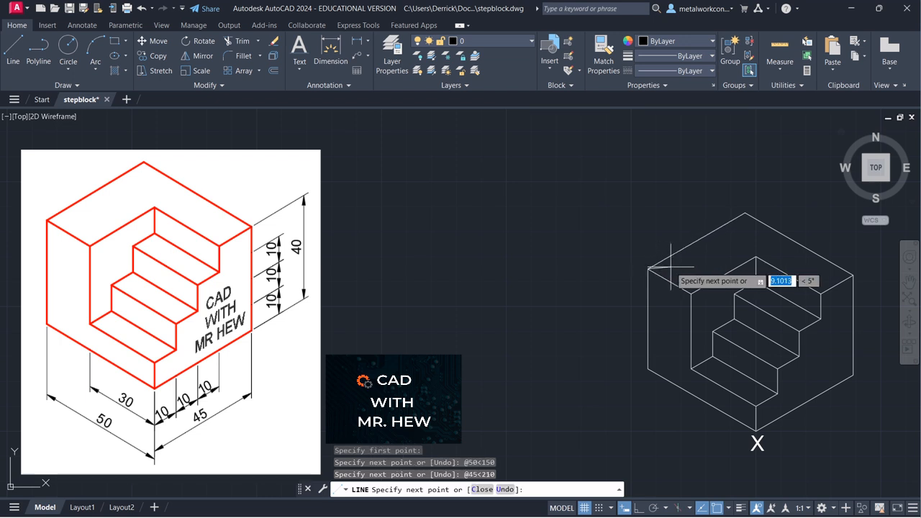
key(Return)
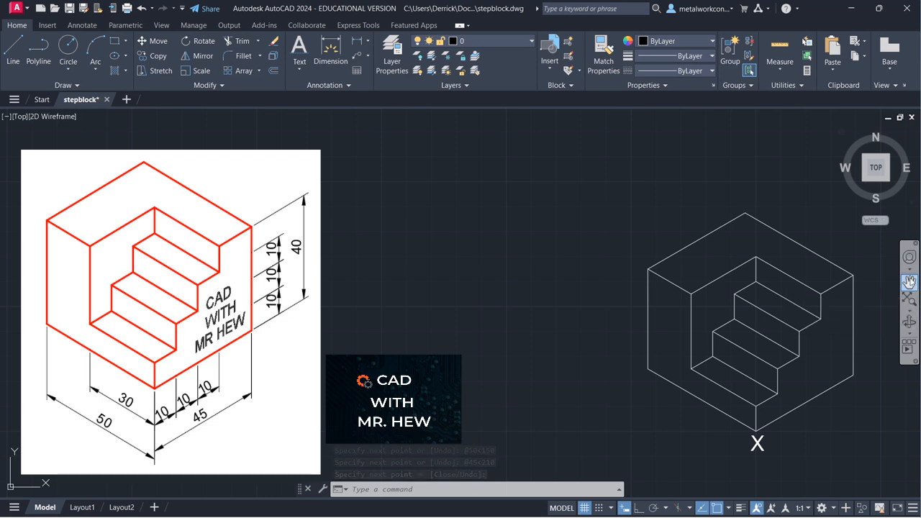
Create a new layer named OUTLINE with a 0.30 mm lineweight
click(908, 281)
drag(859, 292, 853, 278)
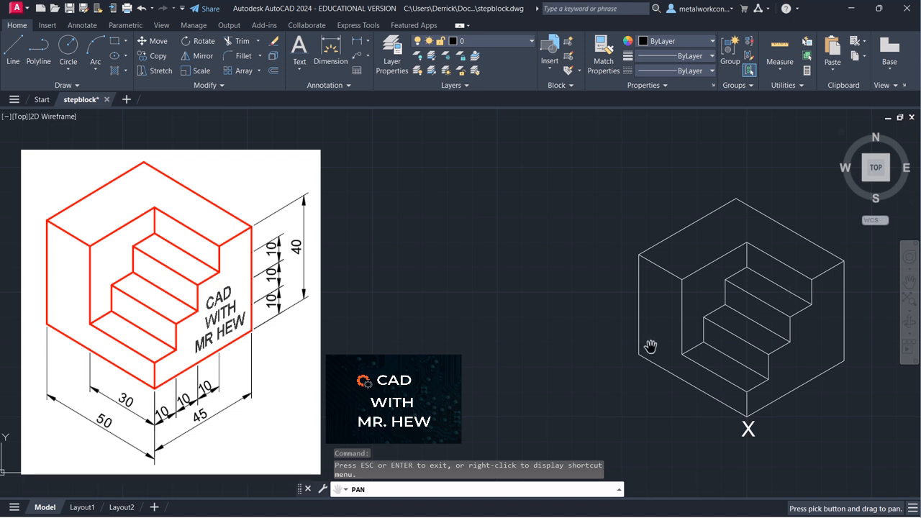
key(Escape)
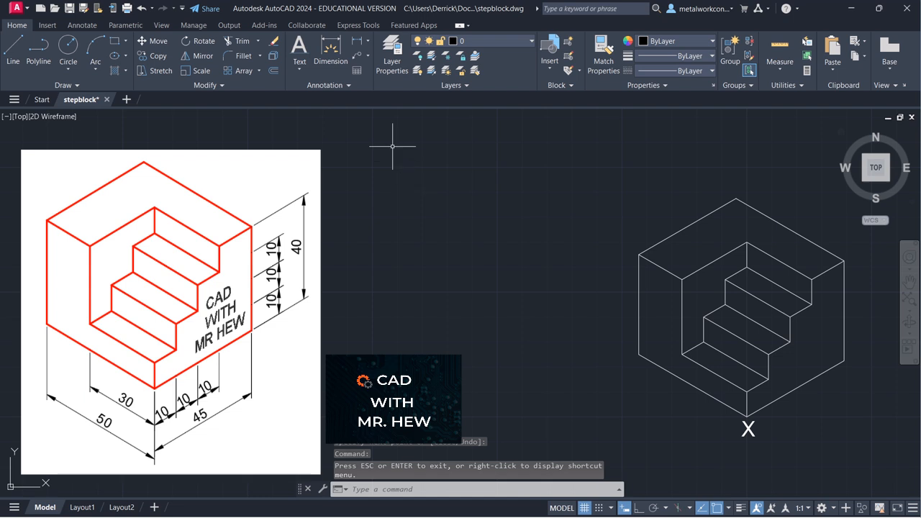
click(386, 55)
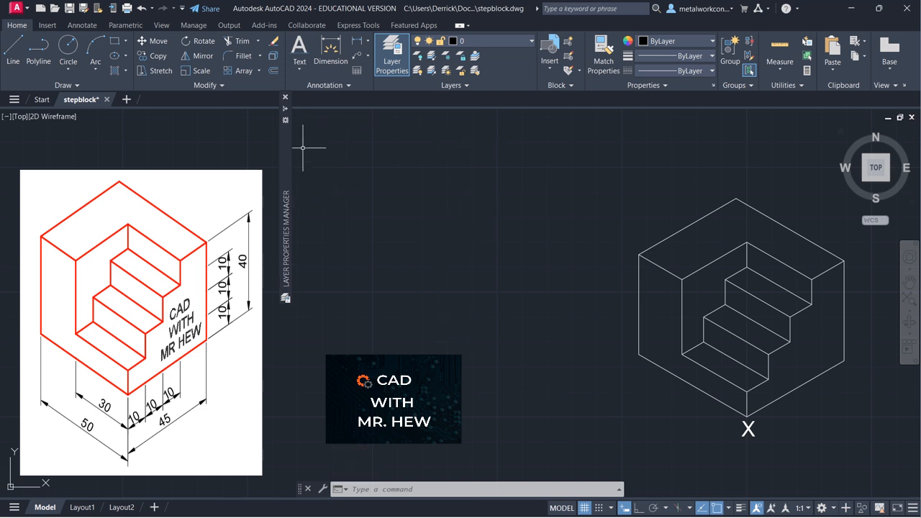
mouse_move(288, 148)
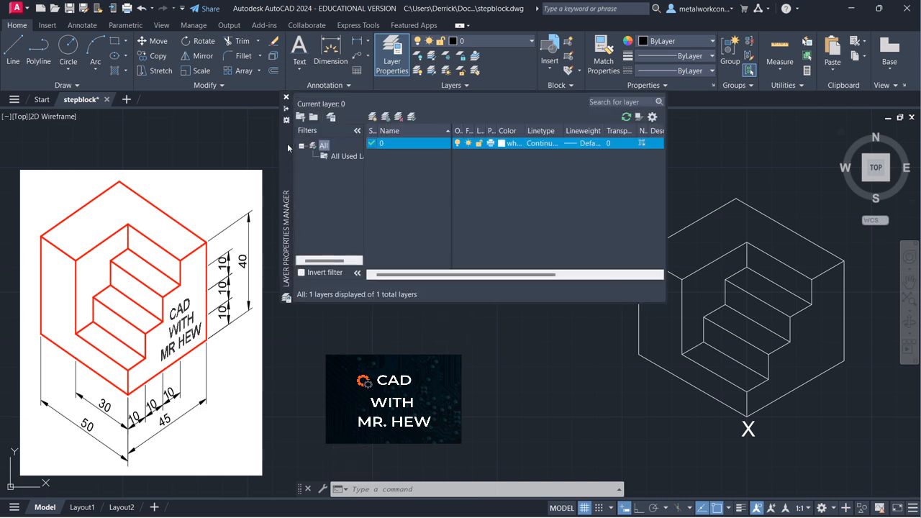
click(374, 117)
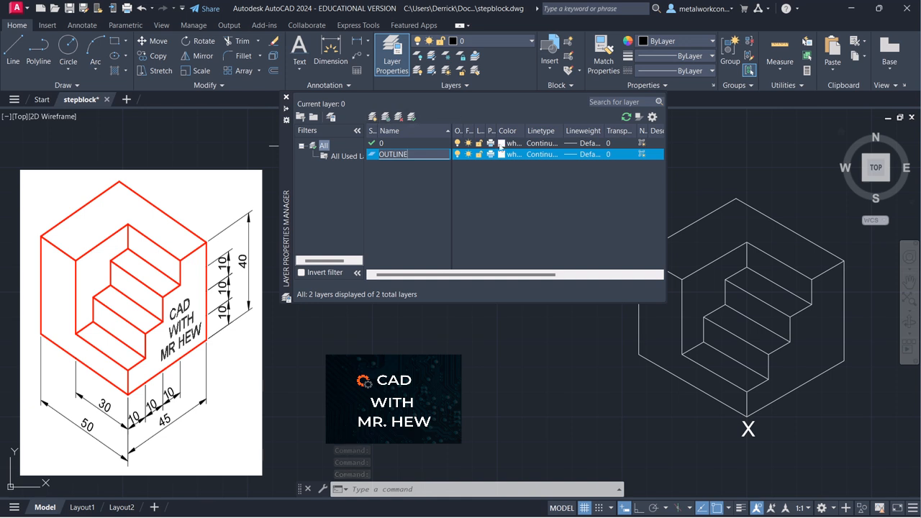
click(578, 154)
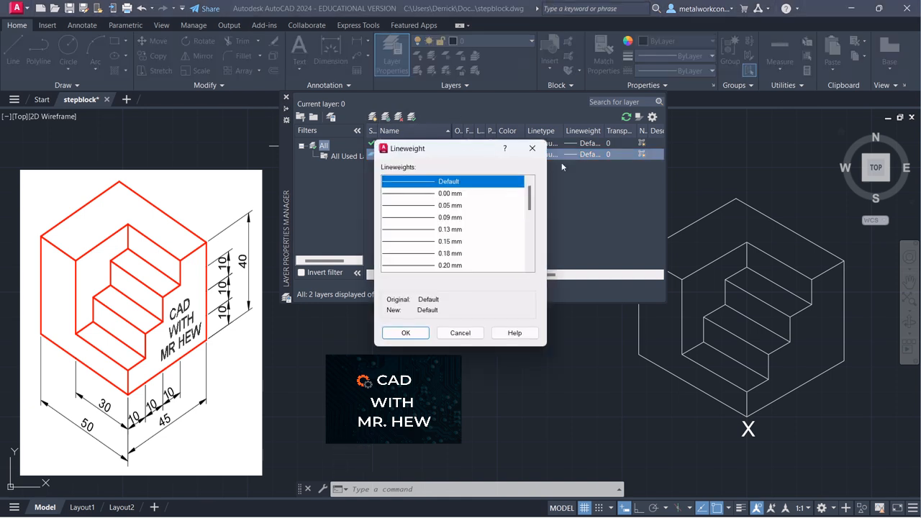
scroll(489, 223, down, 2)
click(454, 220)
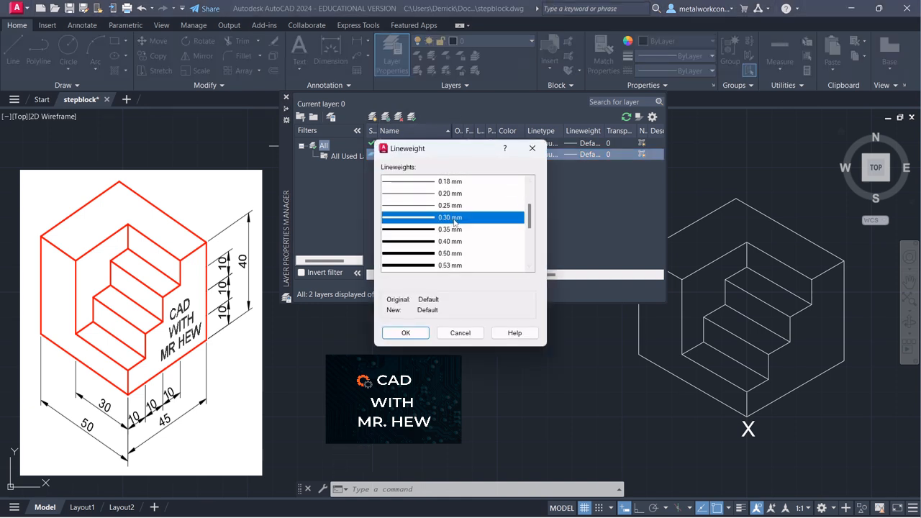
click(405, 332)
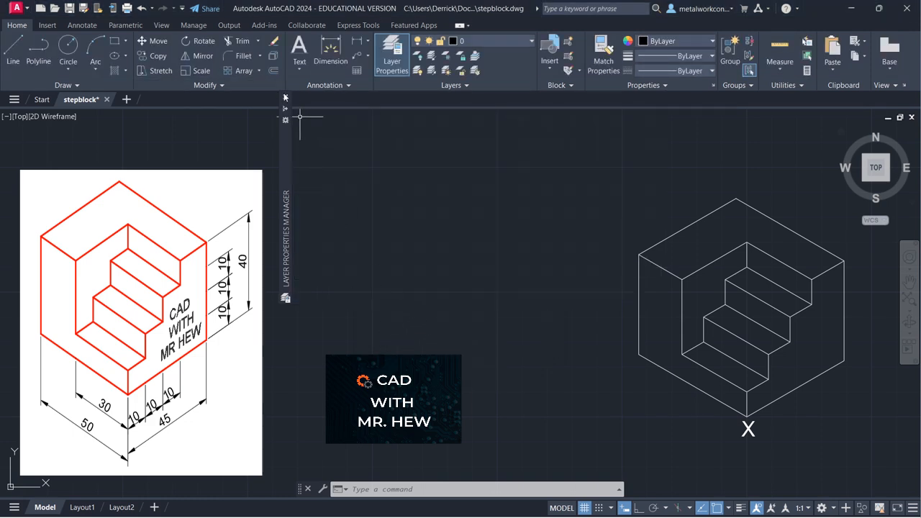
click(286, 94)
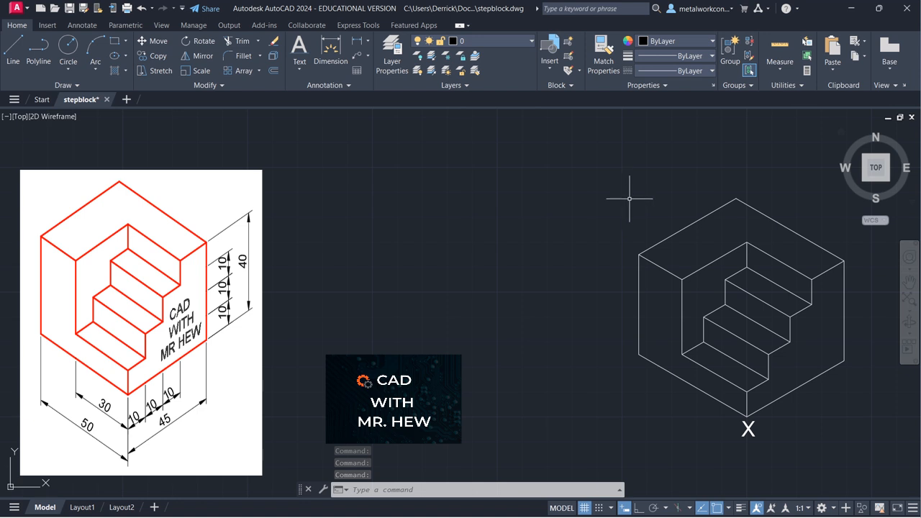
Assign all lines of the isometric step block to the OUTLINE layer and clear the selection
mouse_move(620, 206)
mouse_down()
mouse_move(723, 181)
mouse_move(843, 213)
mouse_move(869, 313)
mouse_move(853, 377)
mouse_move(808, 411)
mouse_move(669, 432)
mouse_move(590, 392)
mouse_up()
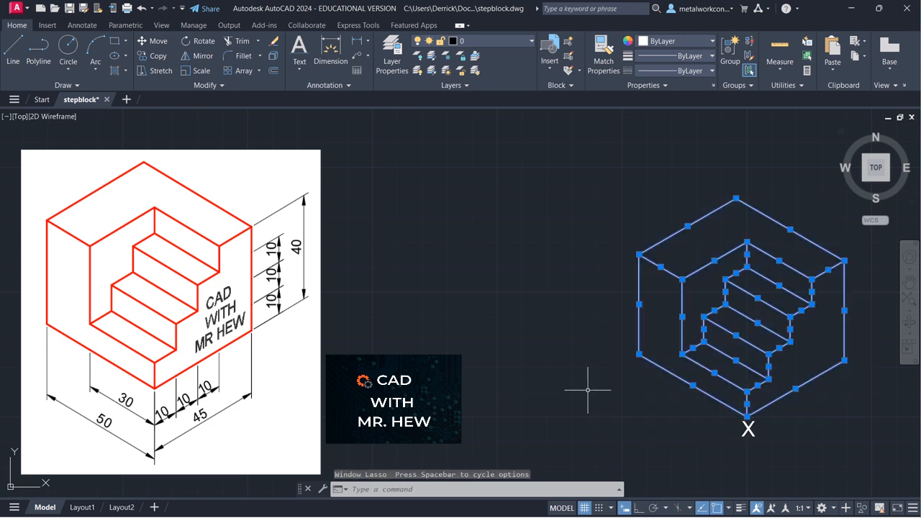
click(487, 41)
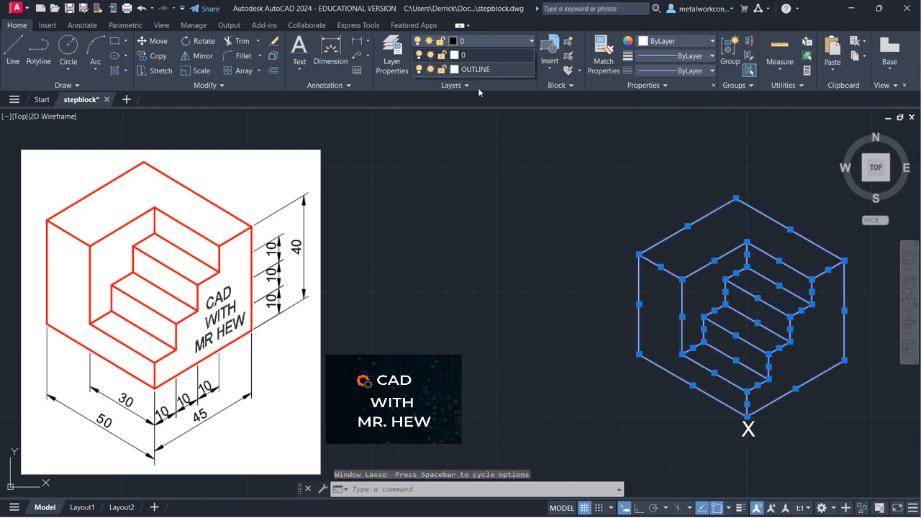
click(477, 68)
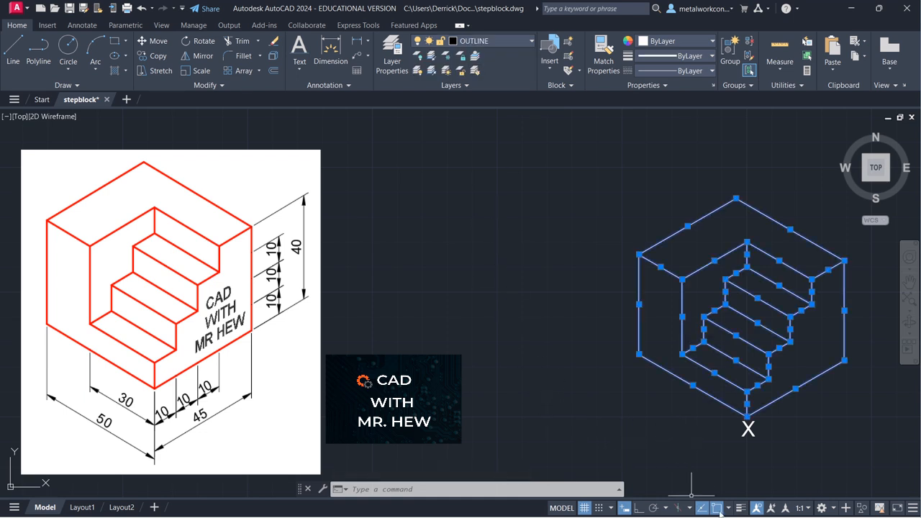
key(Escape)
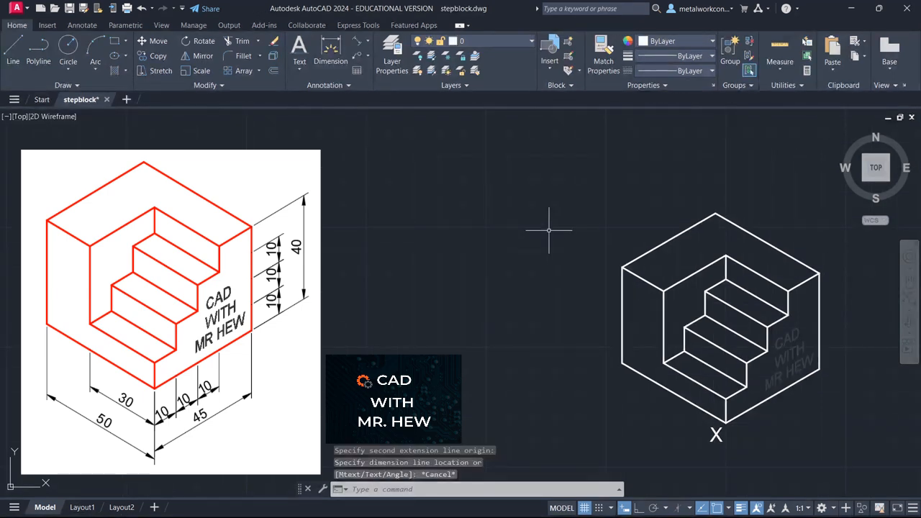
Add an aligned dimension for the stair width along the block's lower-left edge, ending at the bottom corner X
click(367, 41)
click(382, 84)
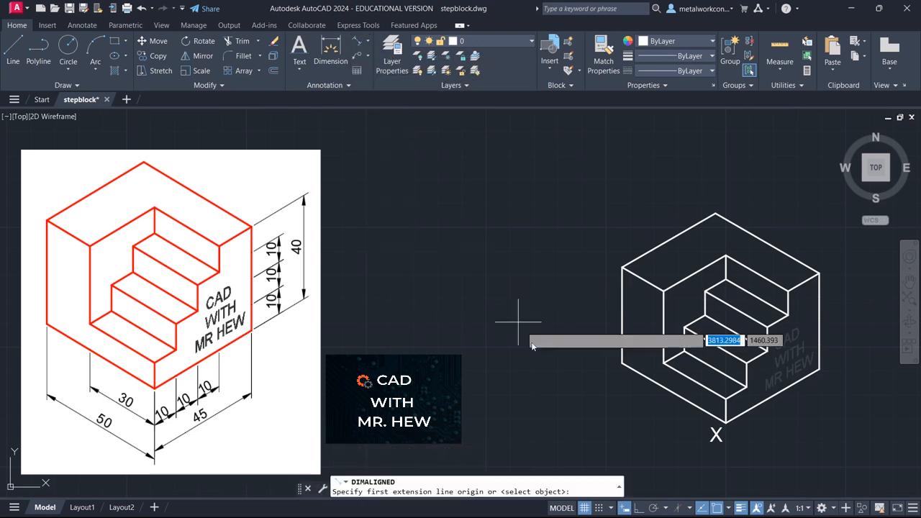
click(663, 387)
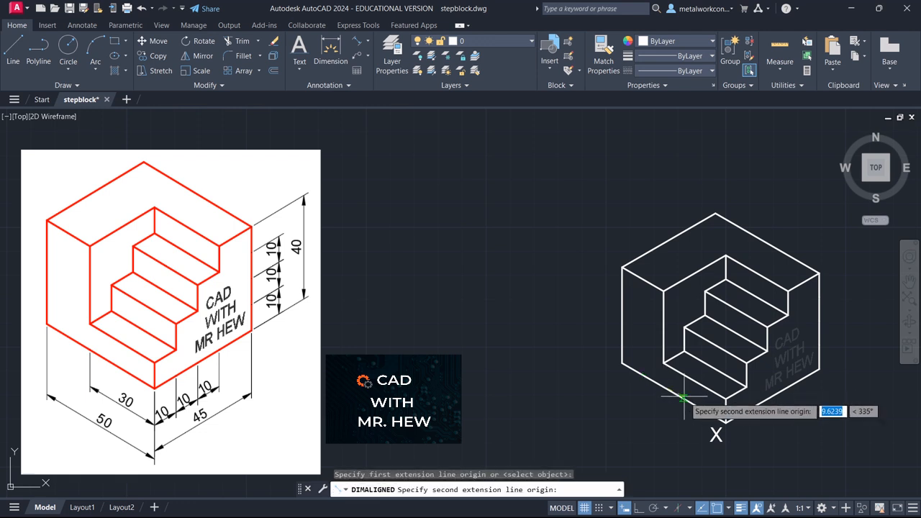
click(725, 423)
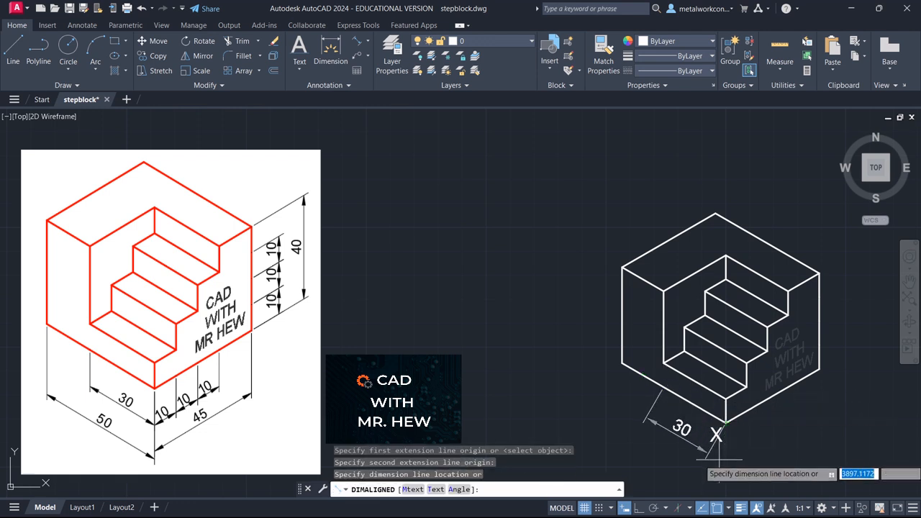
click(720, 456)
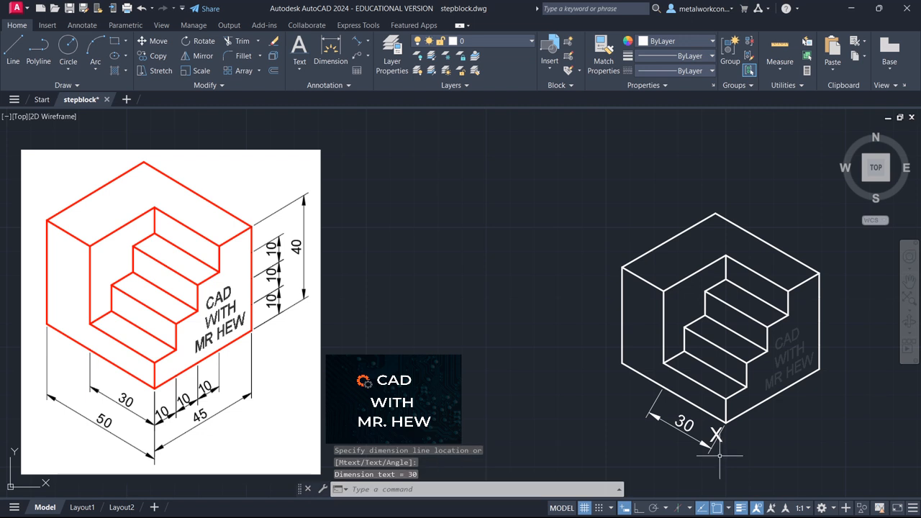
Add an aligned dimension for the full lower-left edge of the block, placed outside the stair-width dimension
click(357, 42)
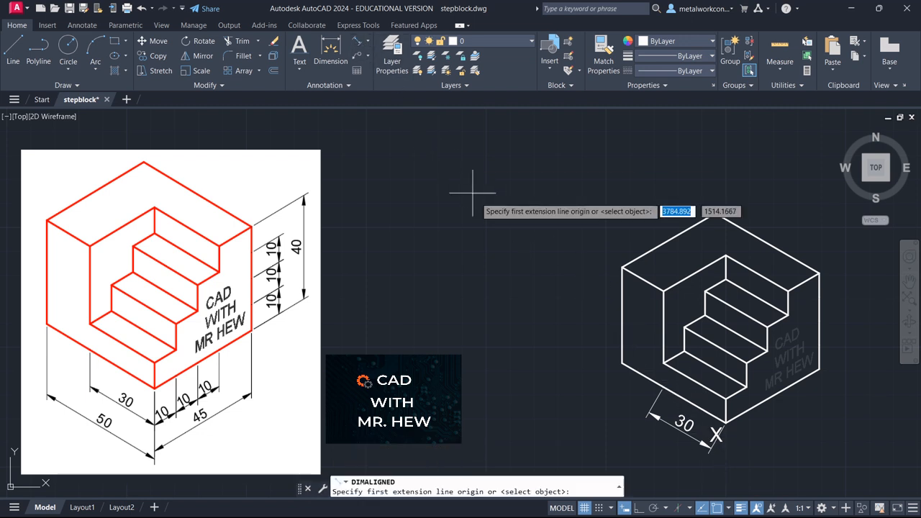
click(622, 362)
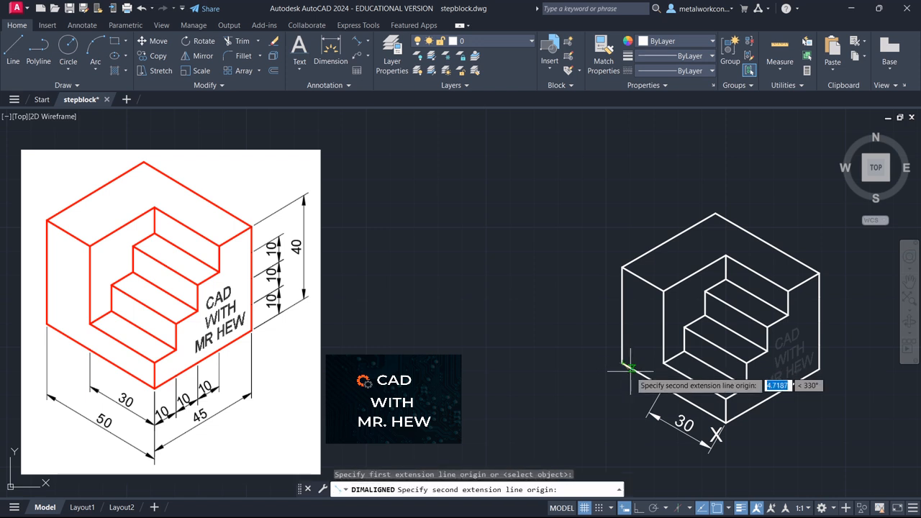
click(726, 422)
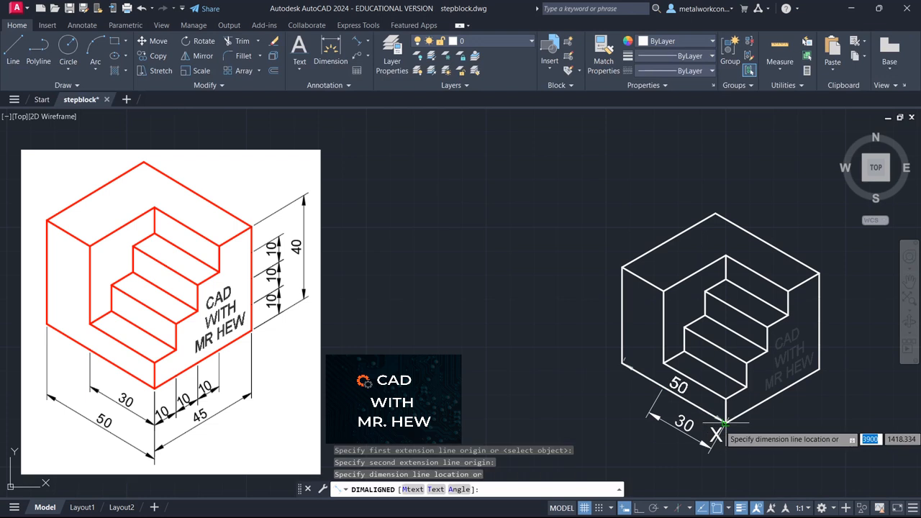
click(700, 472)
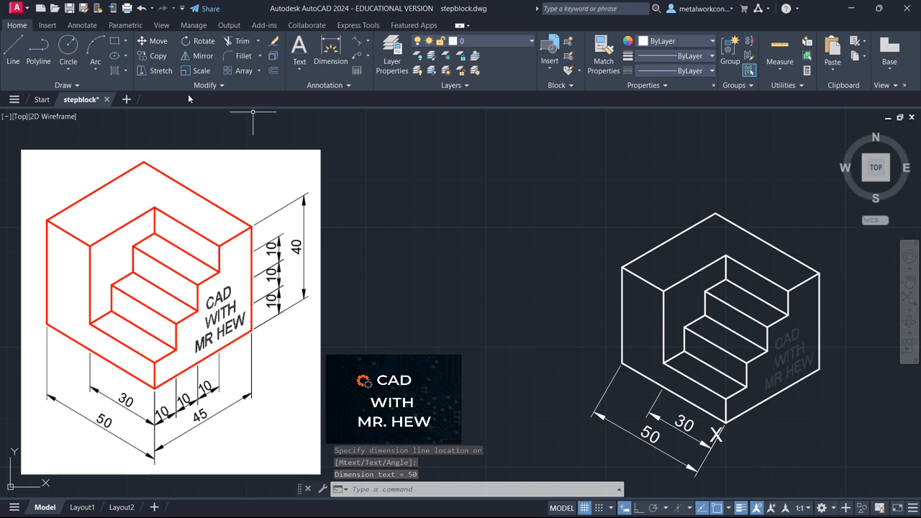
Add an aligned dimension for the first step's depth along the lower-right edge from corner X, placing it with snap on
click(356, 41)
click(725, 422)
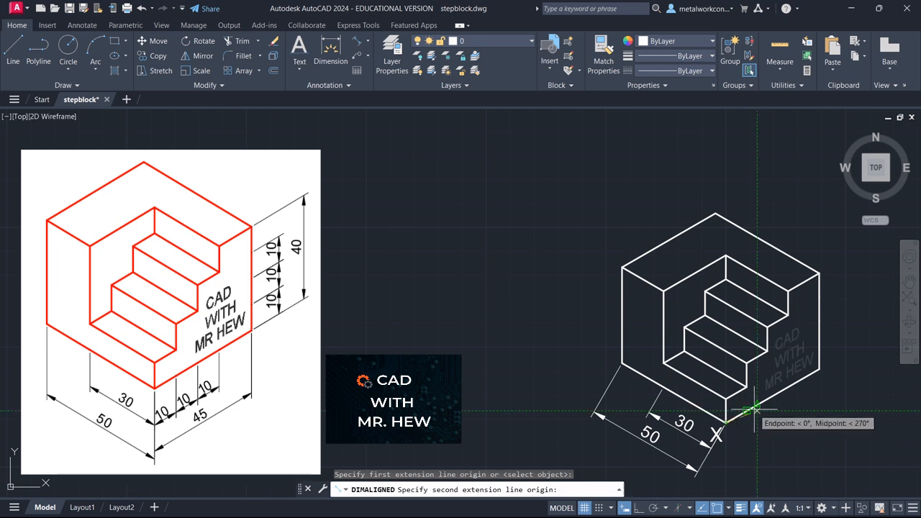
scroll(753, 407, up, 2)
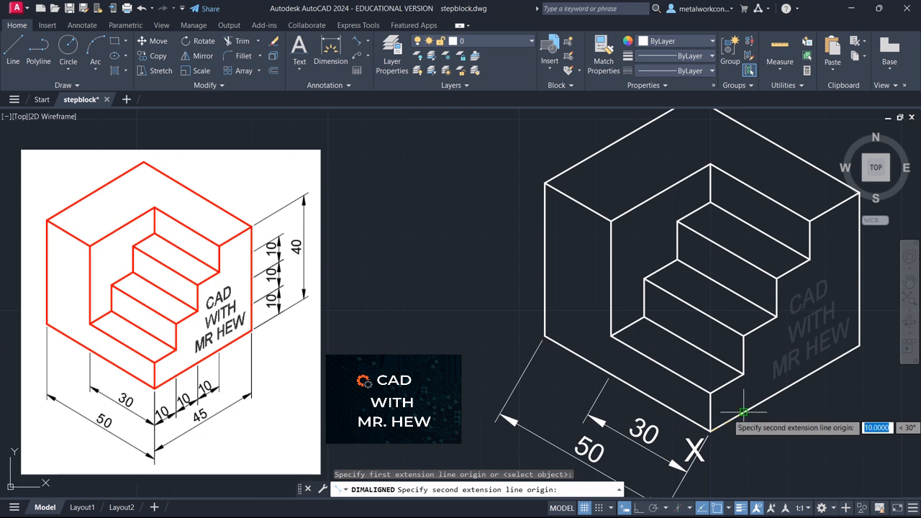
click(743, 413)
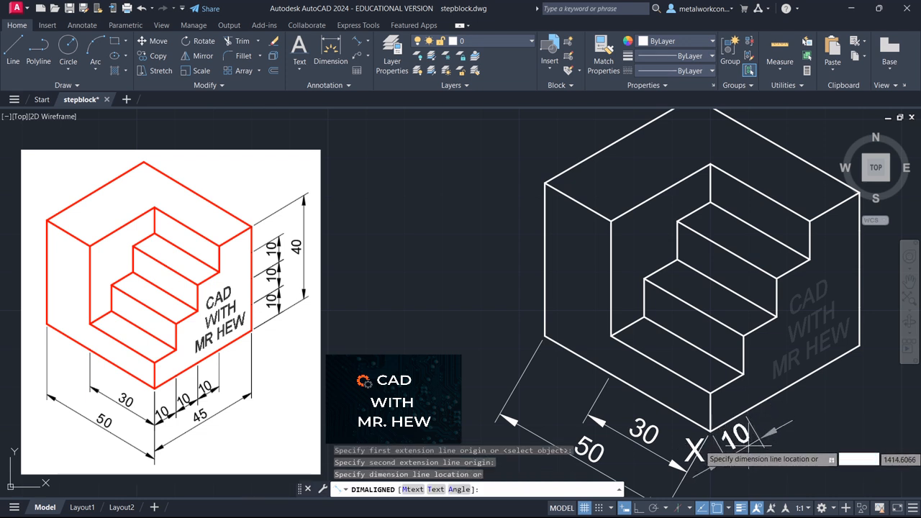
key(F9)
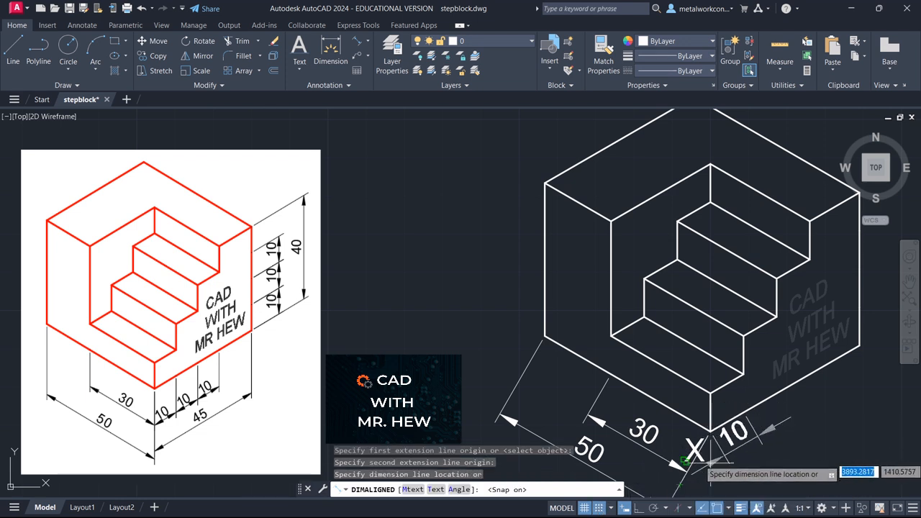
click(749, 464)
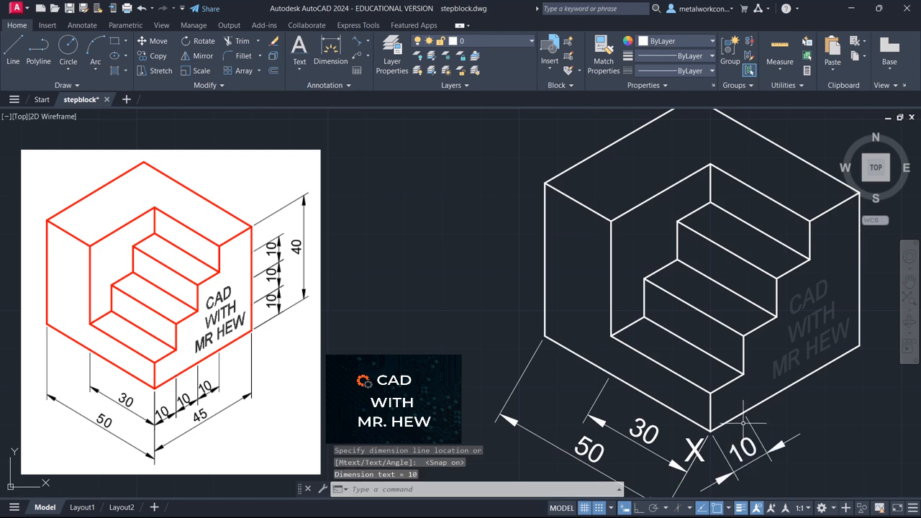
Add an aligned dimension for the second step's depth along the lower-right edge, in line with the first step-depth dimension, placing it with snap on
click(355, 43)
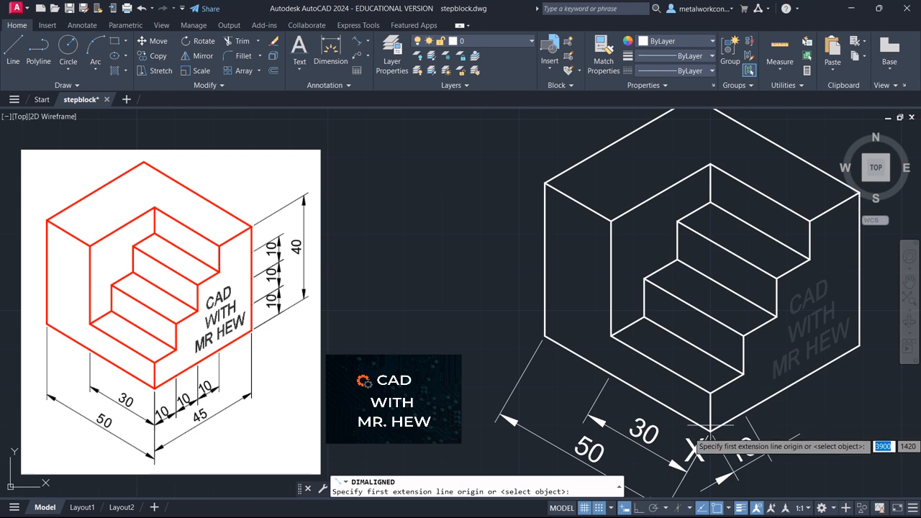
key(F9)
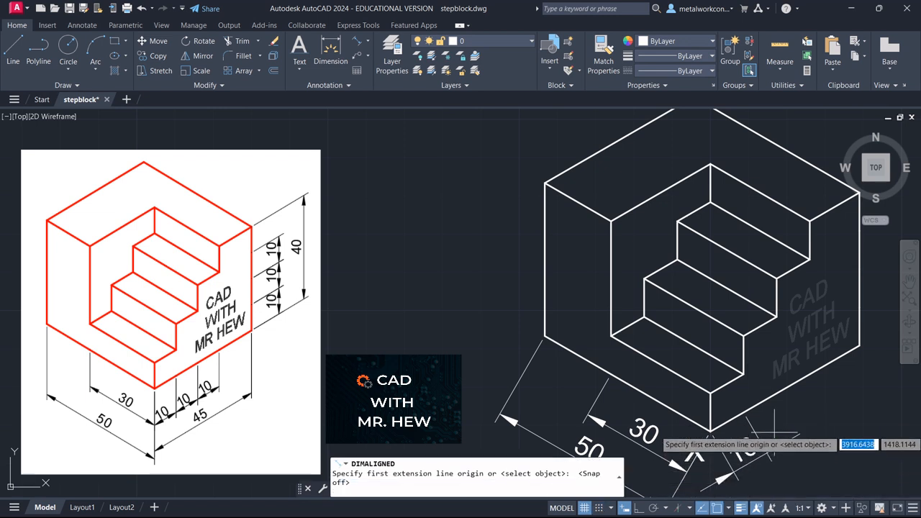
click(768, 396)
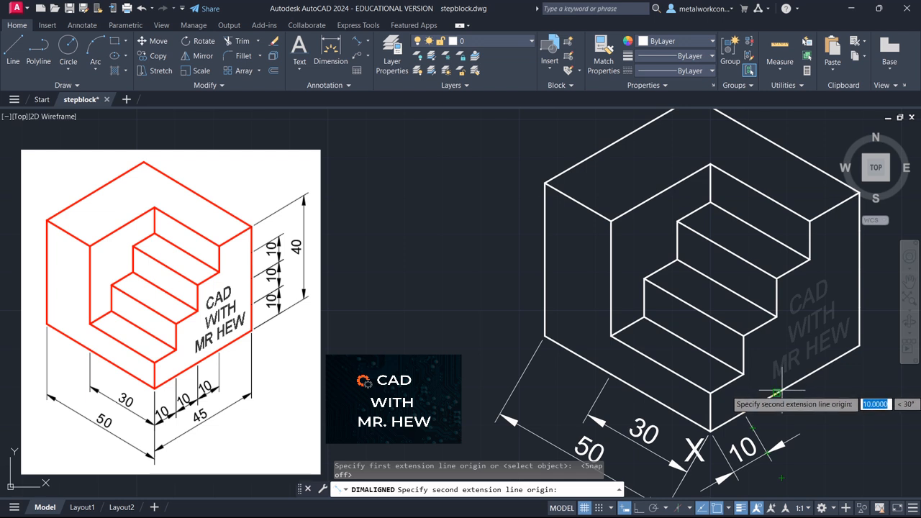
click(777, 393)
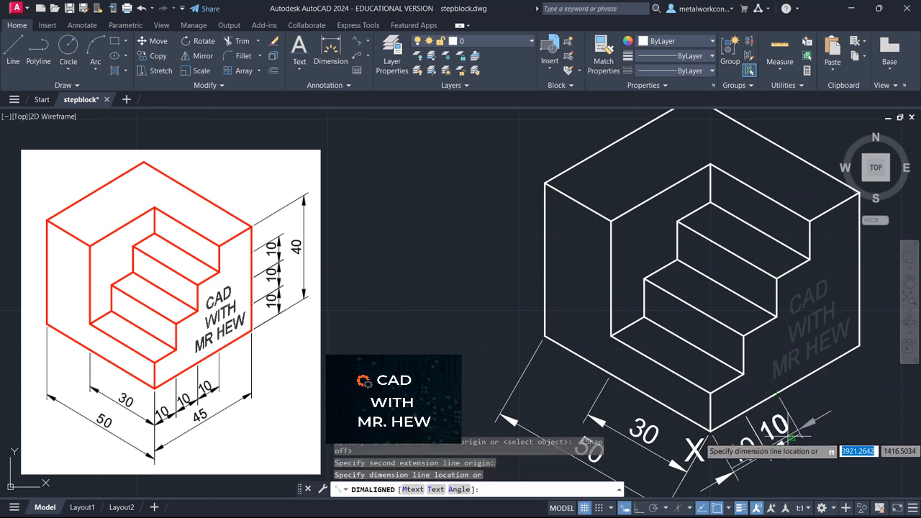
click(601, 507)
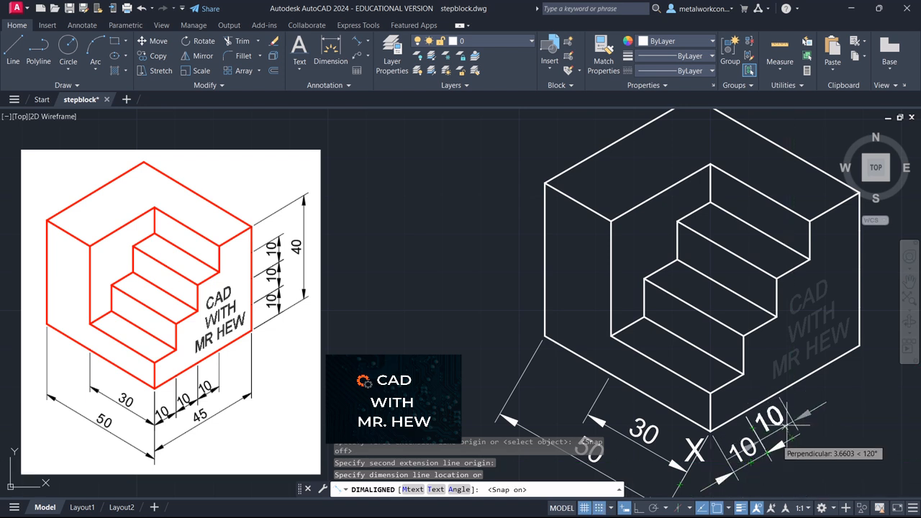
click(827, 416)
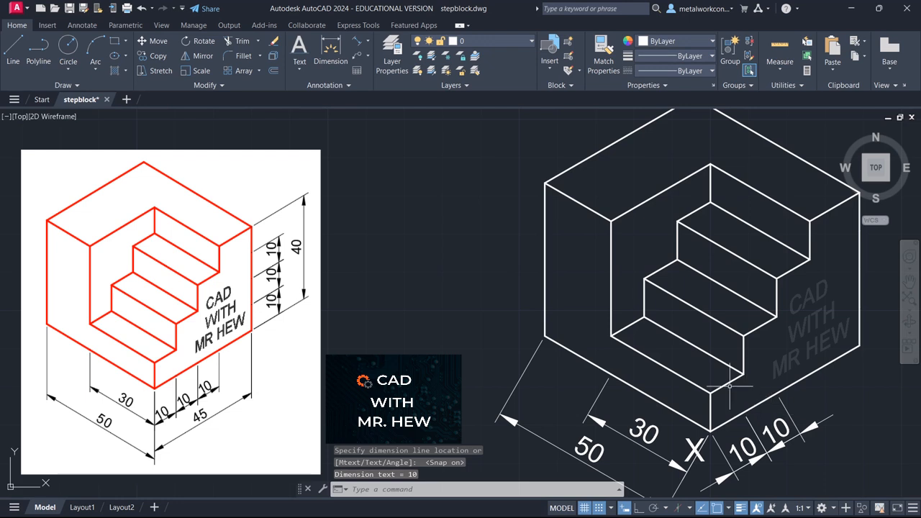
Add an aligned dimension for the third step's depth along the lower-right edge, in line with the two existing step-depth dimensions
click(355, 42)
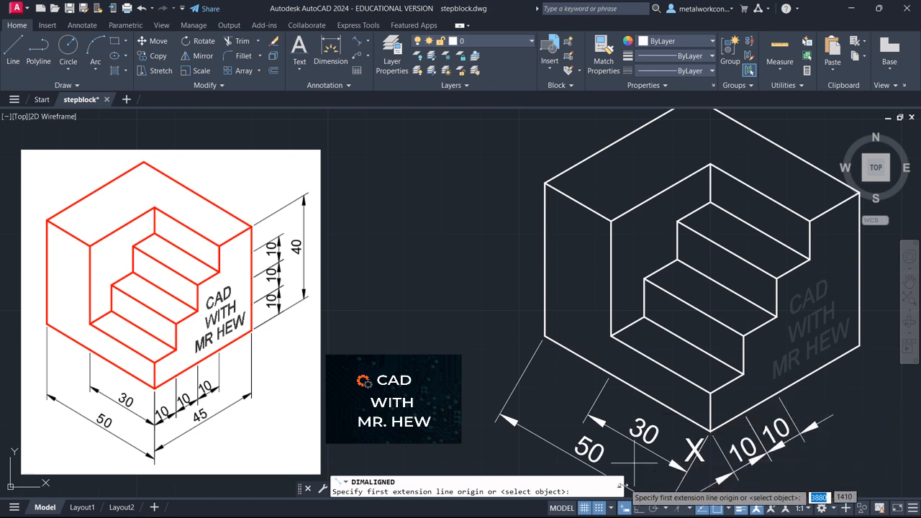
click(600, 507)
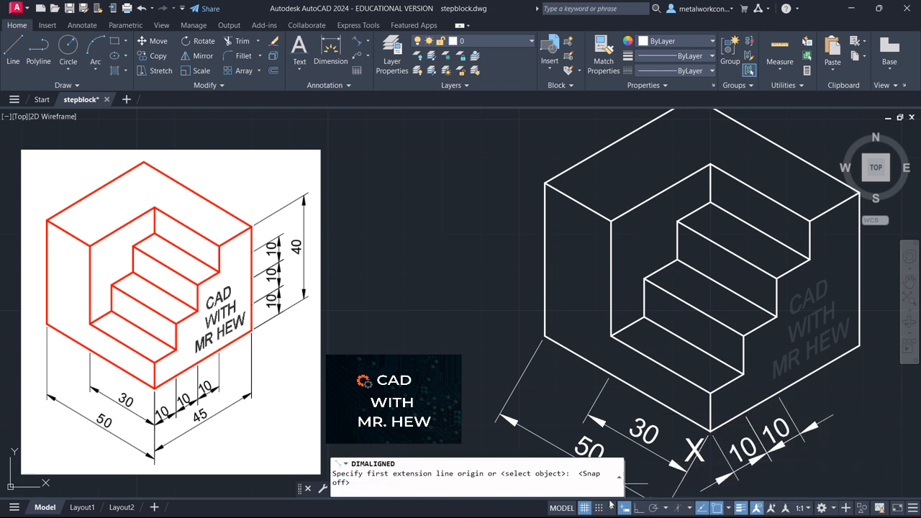
click(777, 392)
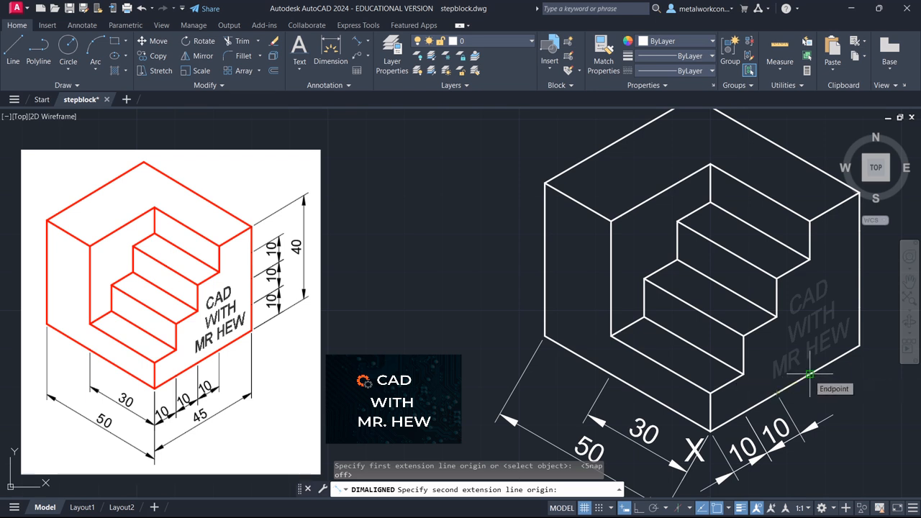
click(809, 374)
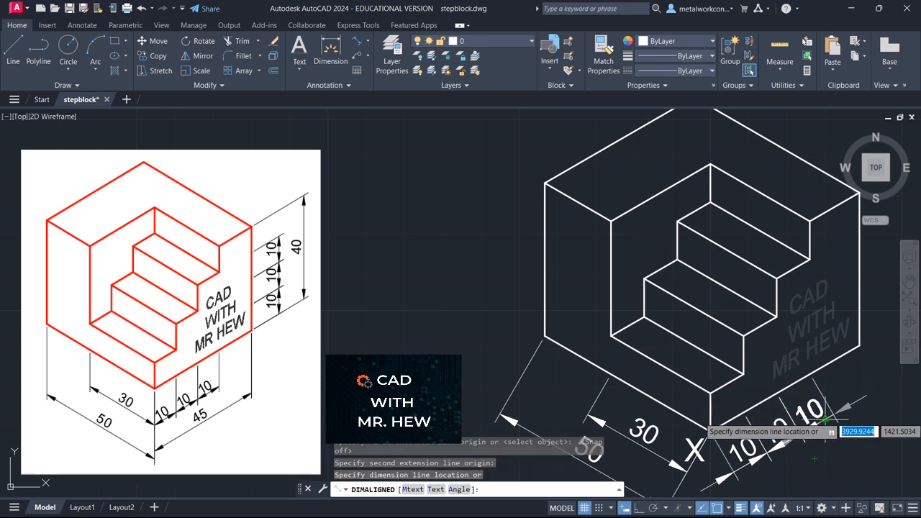
key(F9)
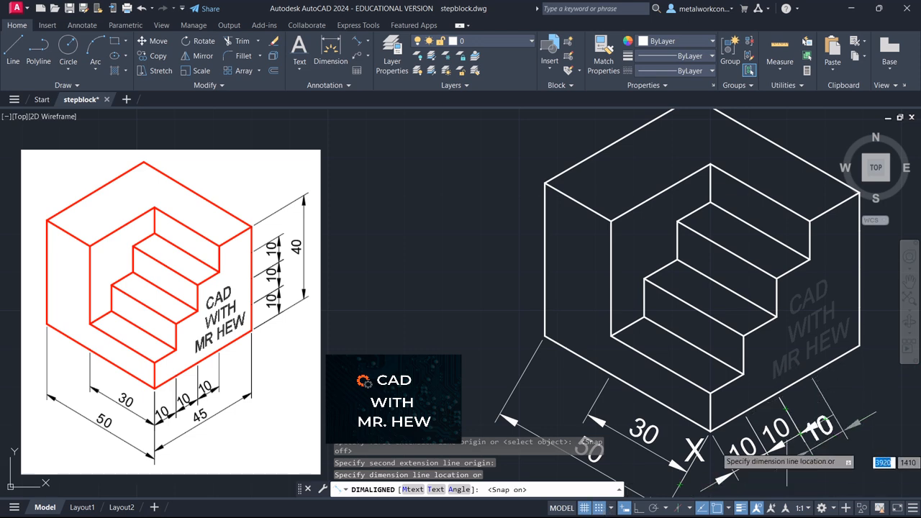
scroll(825, 419, up, 2)
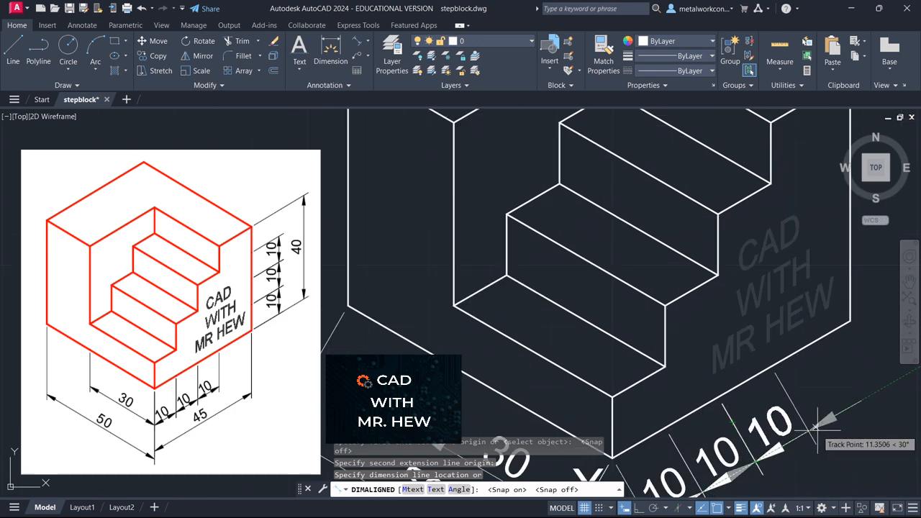
click(822, 430)
Add an aligned dimension for the full lower-right edge from corner X, placed outside the three step-depth dimensions with snap on
scroll(863, 400, down, 3)
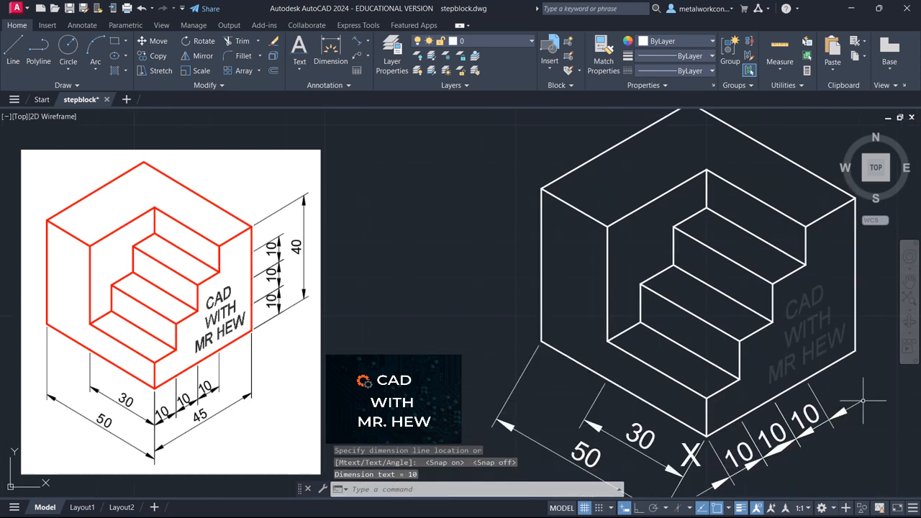
scroll(863, 397, down, 2)
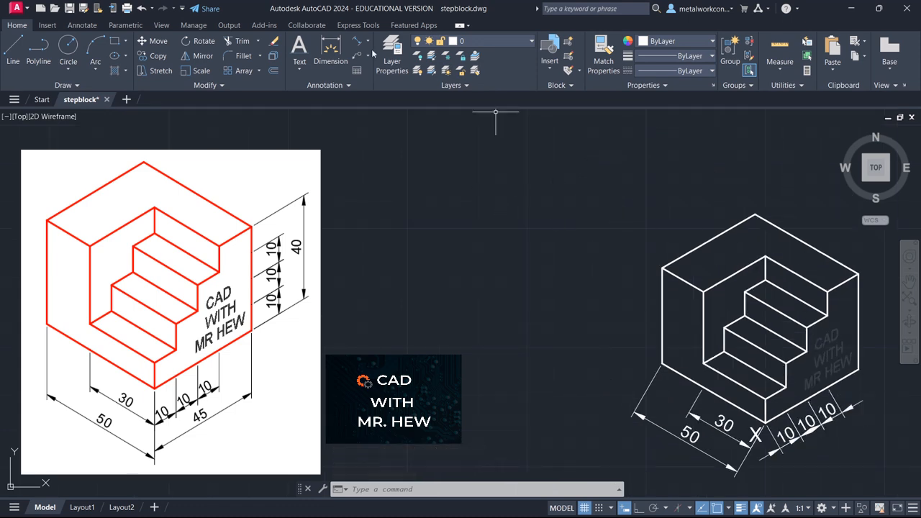
middle_drag(626, 197, 592, 189)
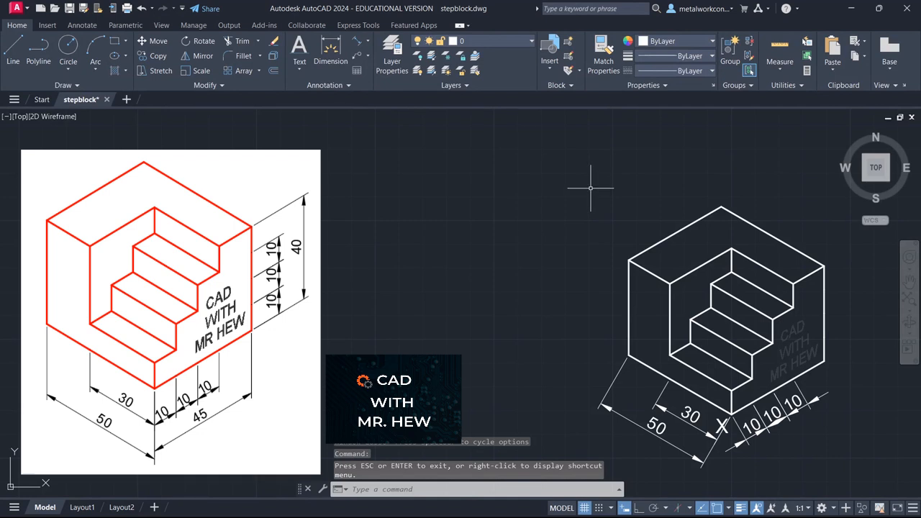
click(357, 41)
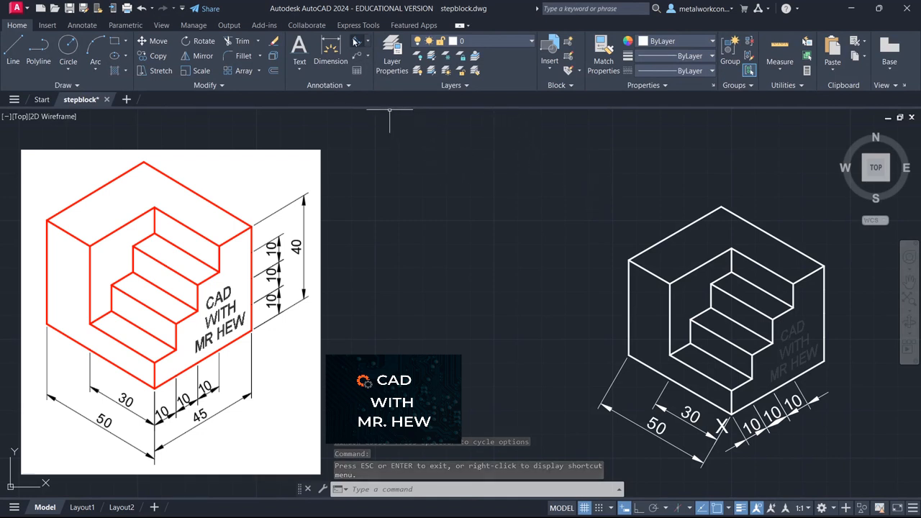
click(731, 415)
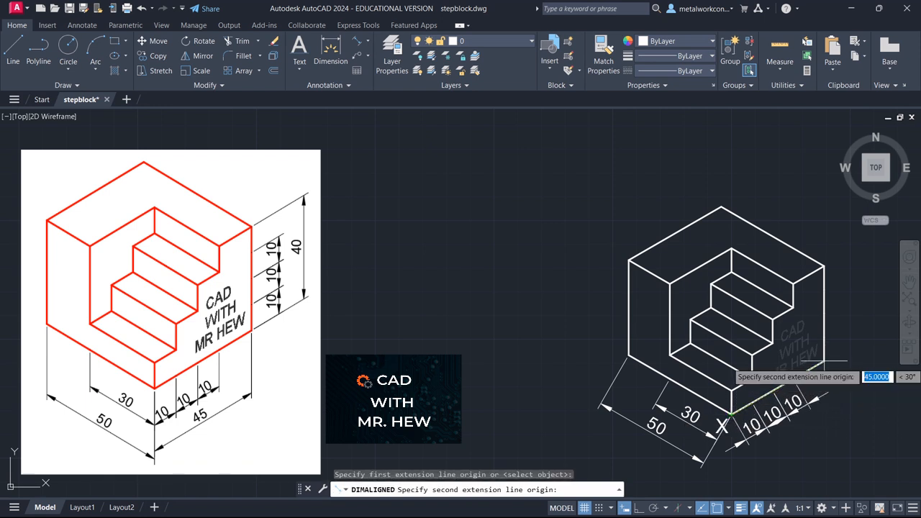
click(824, 361)
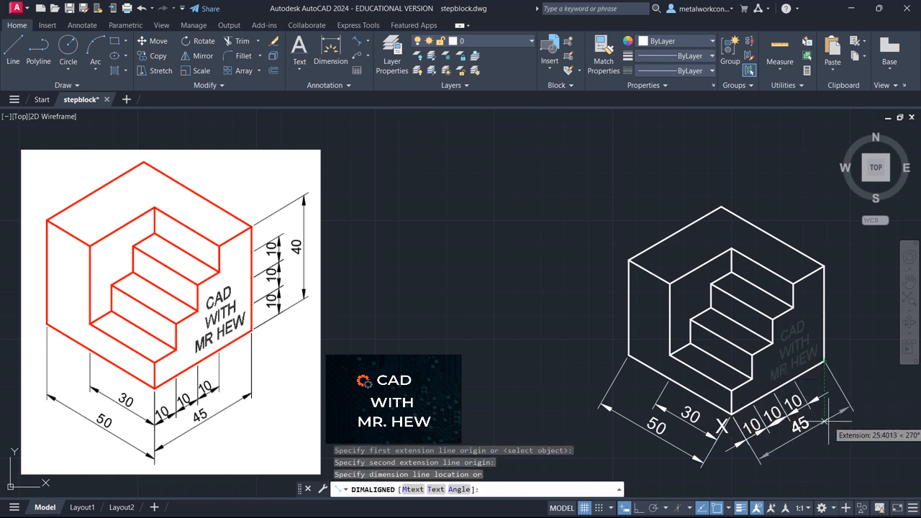
click(598, 509)
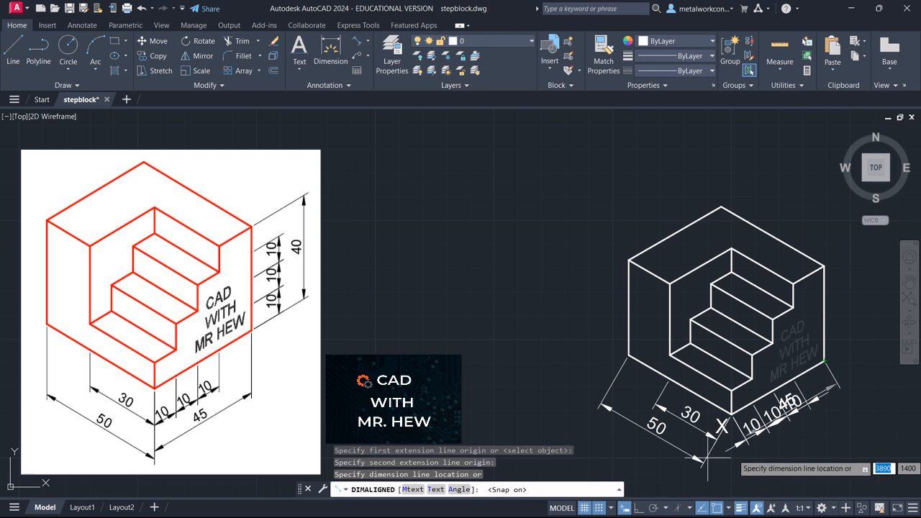
click(759, 454)
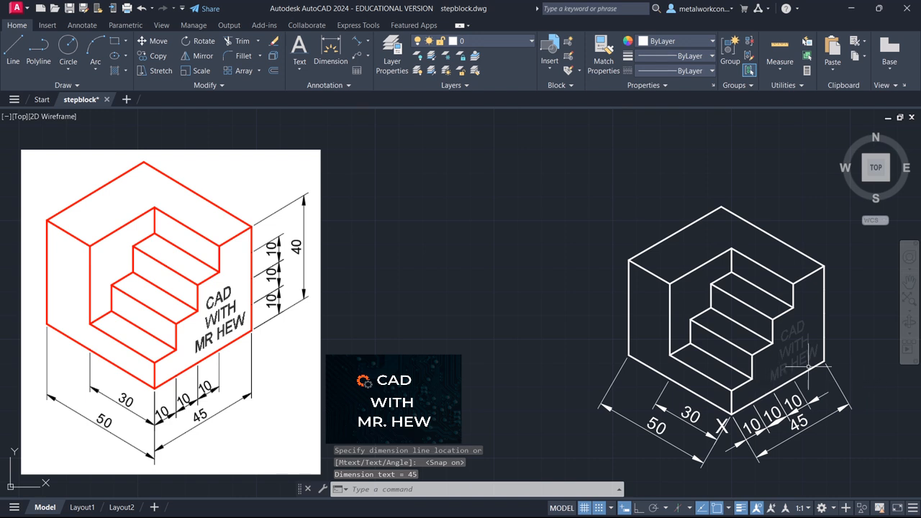
Add an aligned dimension for the first step's height up the right vertical edge from its bottom corner, placed outside the block with snap on
click(357, 43)
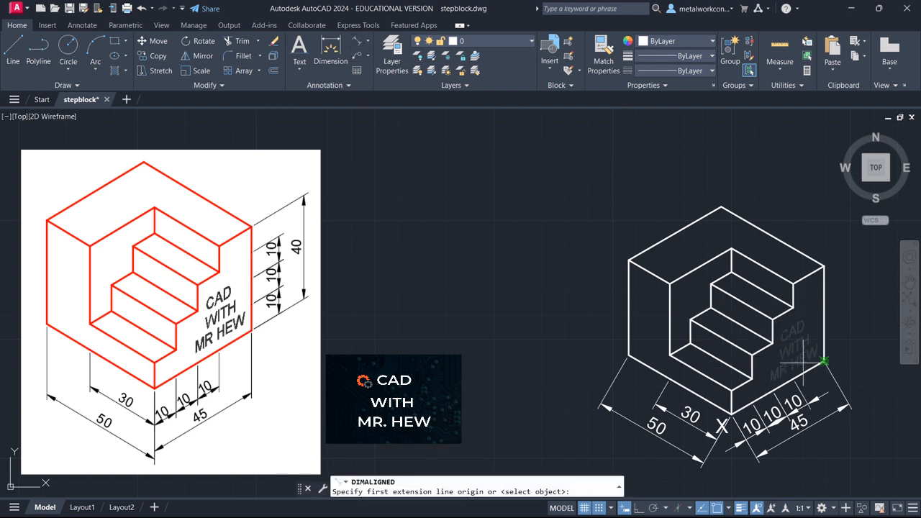
click(598, 508)
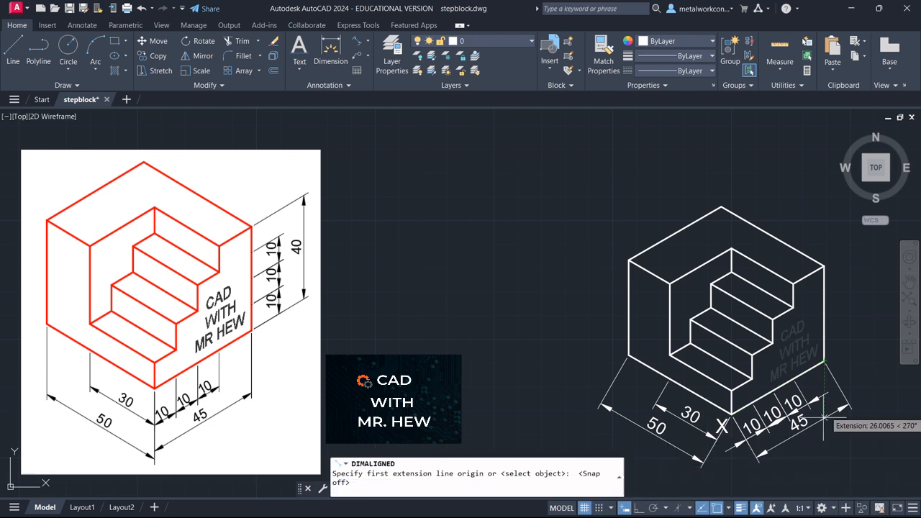
click(824, 358)
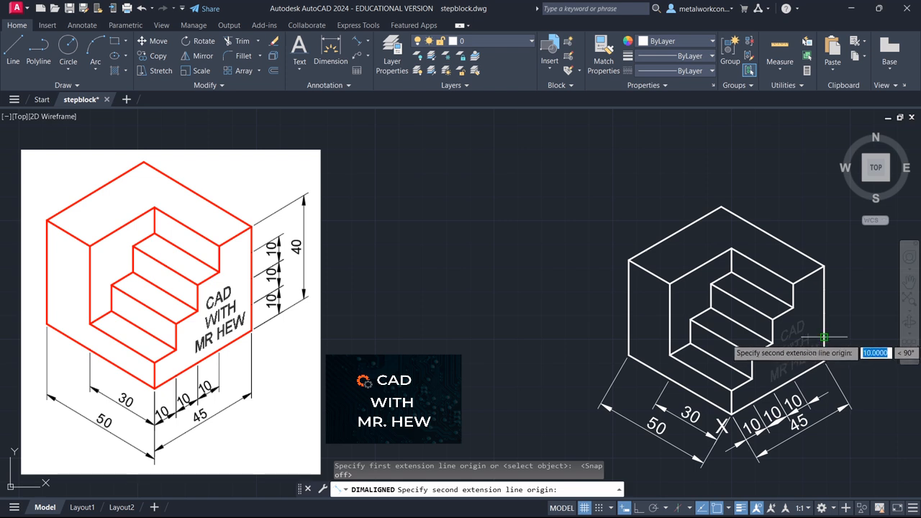
click(825, 336)
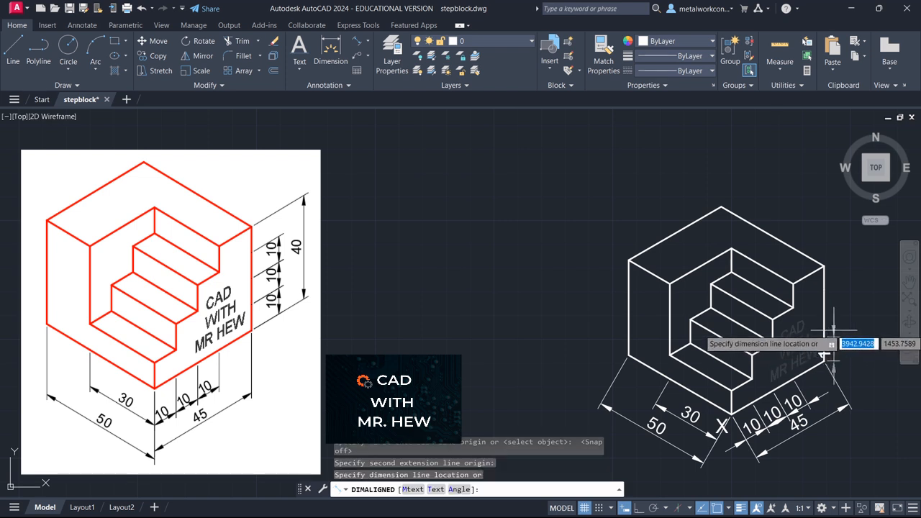
click(598, 508)
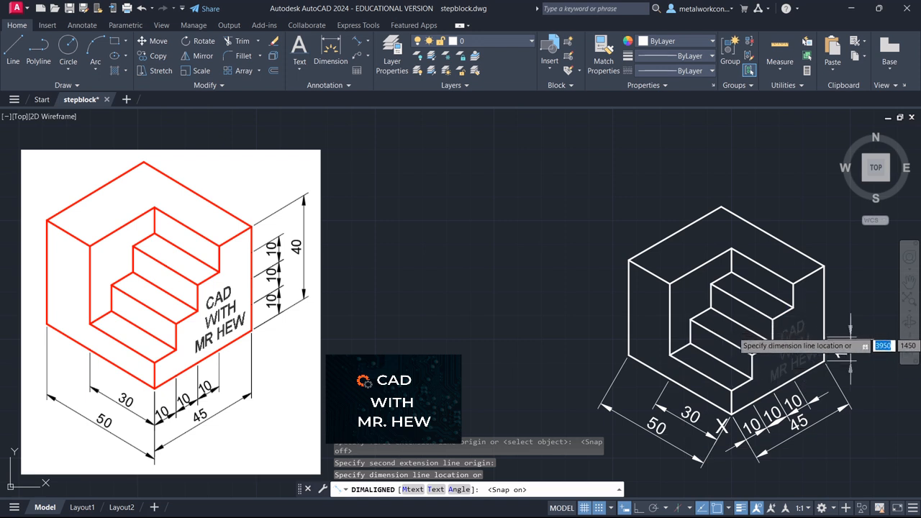
click(849, 332)
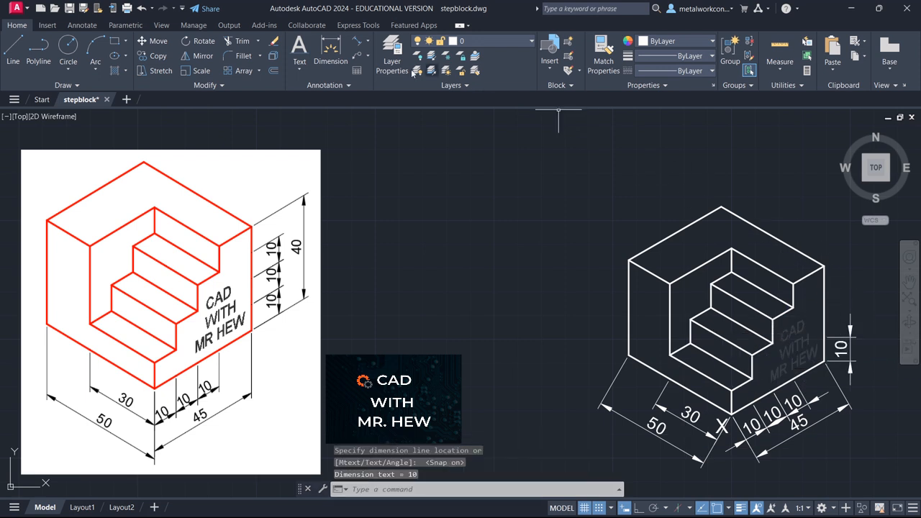
Add an aligned dimension for the second step's height on the right vertical edge, in line above the first step-height dimension, with snap on
click(358, 42)
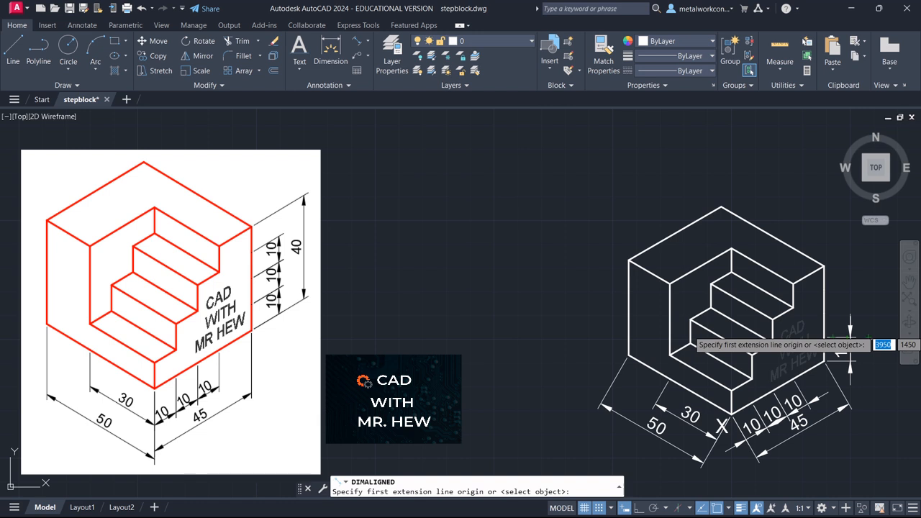
click(599, 509)
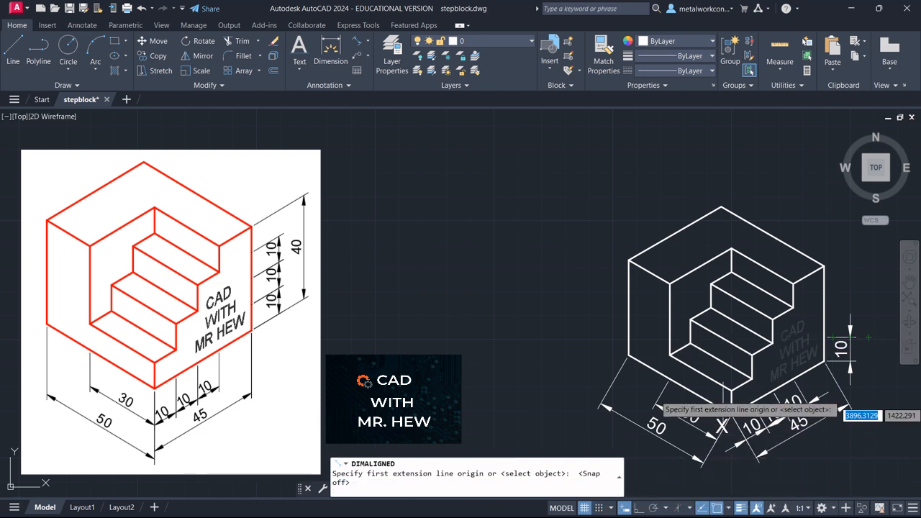
click(824, 336)
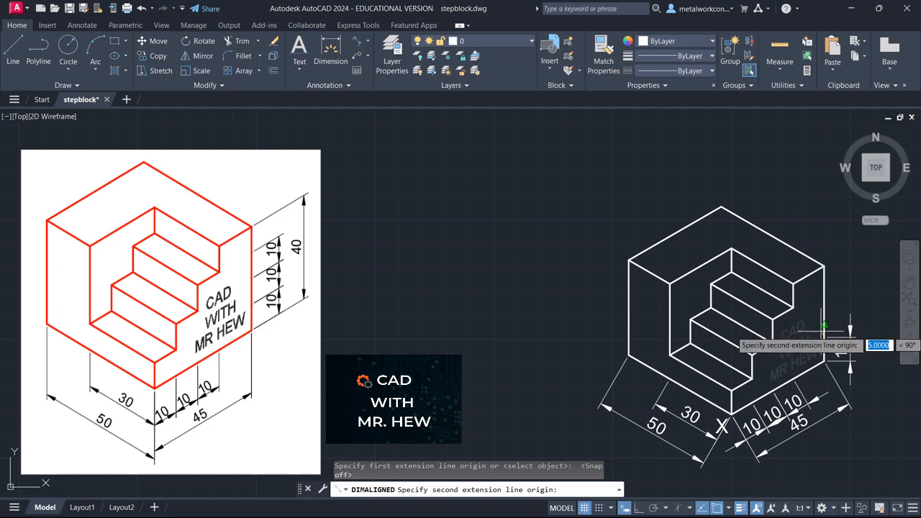
scroll(823, 315, up, 2)
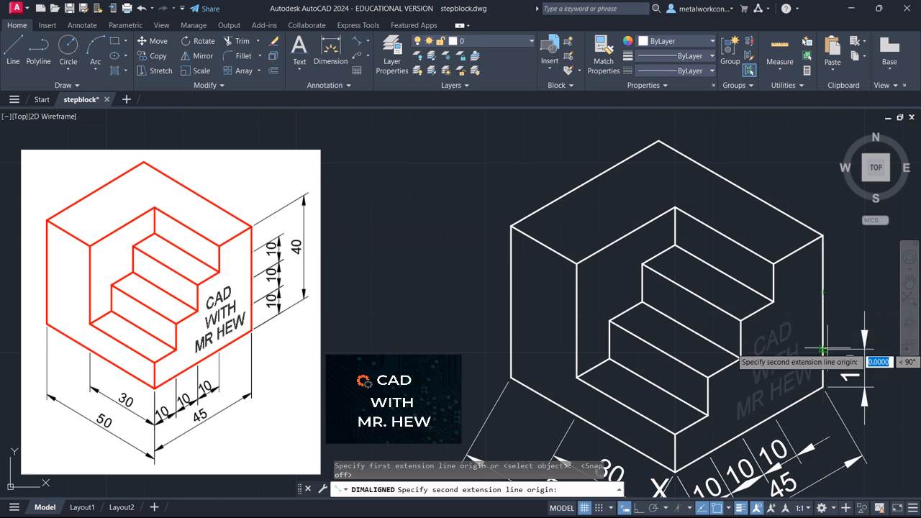
click(823, 311)
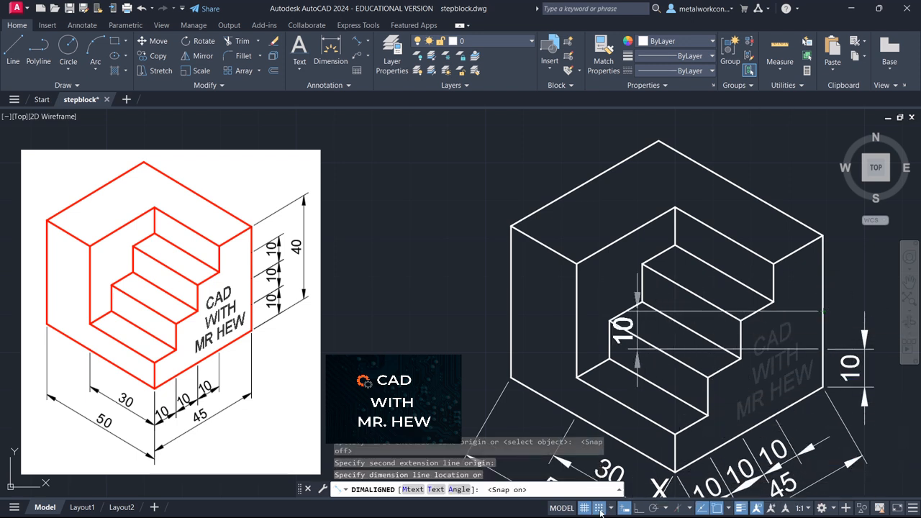
click(865, 315)
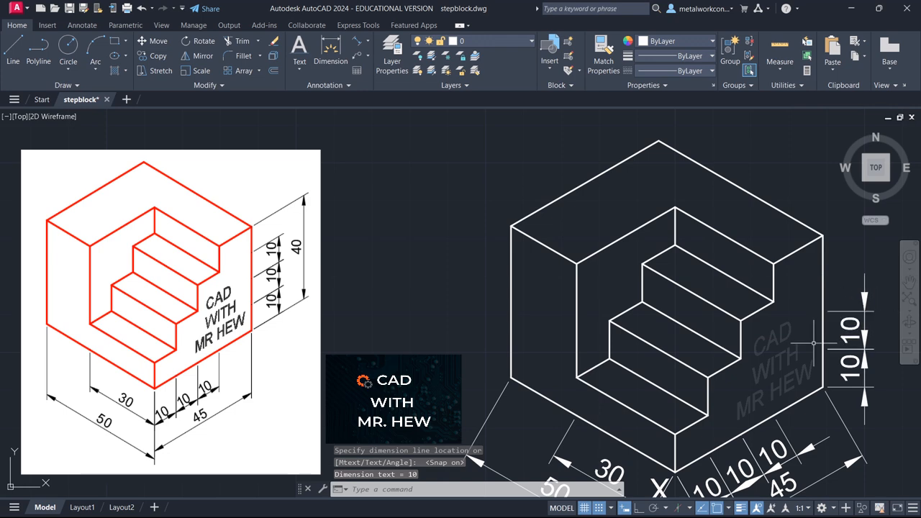
Add an aligned dimension for the third step's height on the right vertical edge, in line above the two existing step-height dimensions, with snap on
key(space)
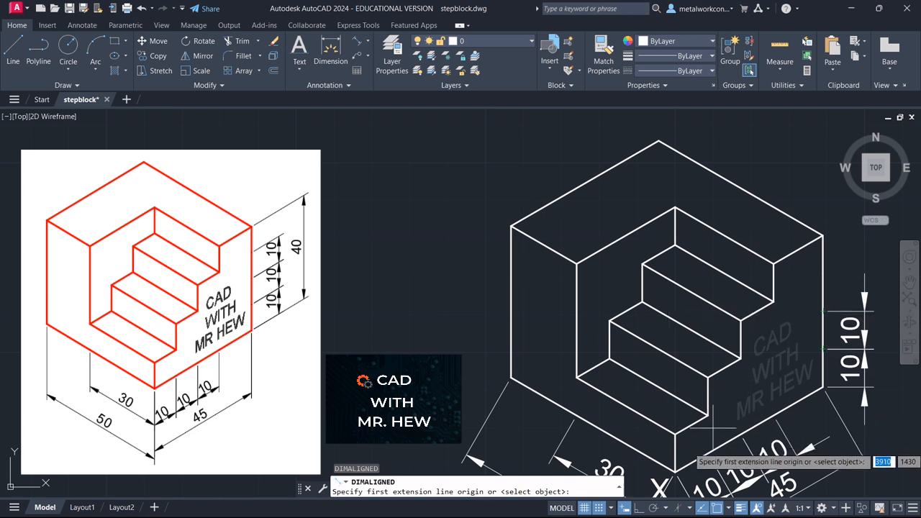
key(F9)
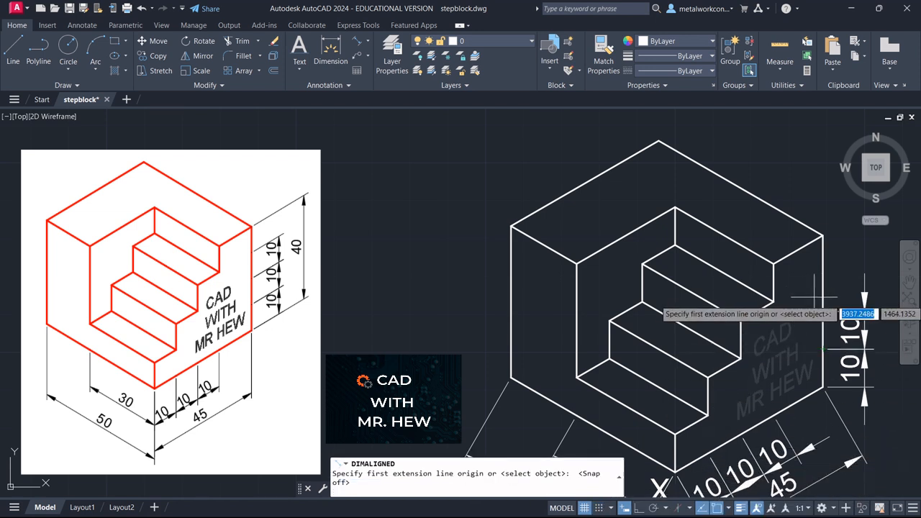
click(822, 311)
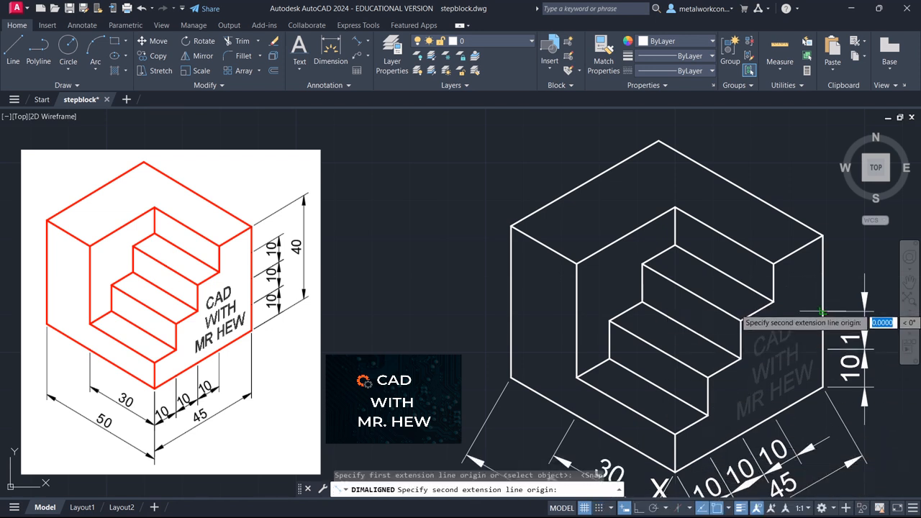
click(823, 274)
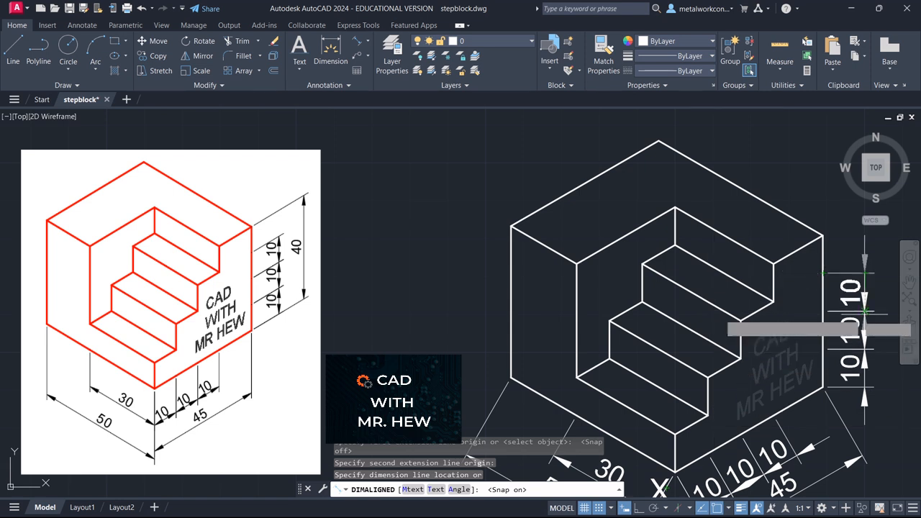
click(863, 314)
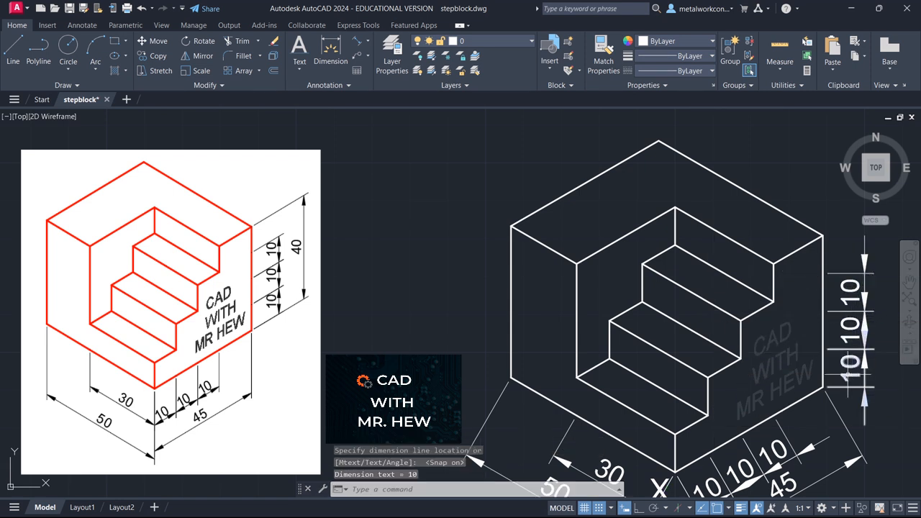
Add an aligned dimension for the block's full right vertical edge, placed outside the three step-height dimensions
scroll(853, 376, down, 2)
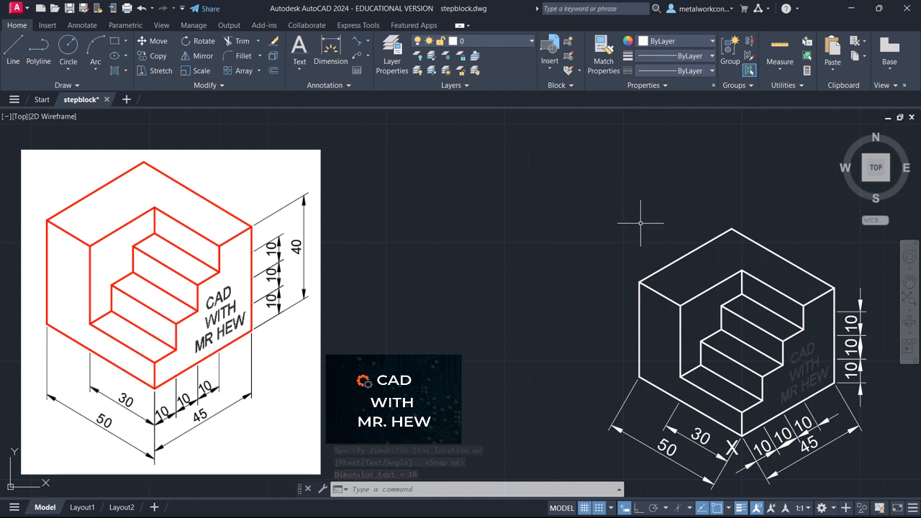
click(358, 42)
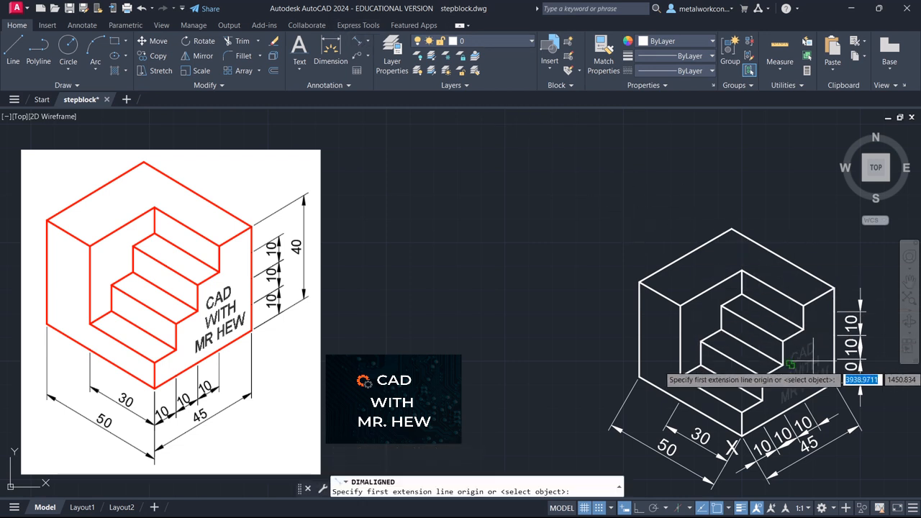
click(834, 382)
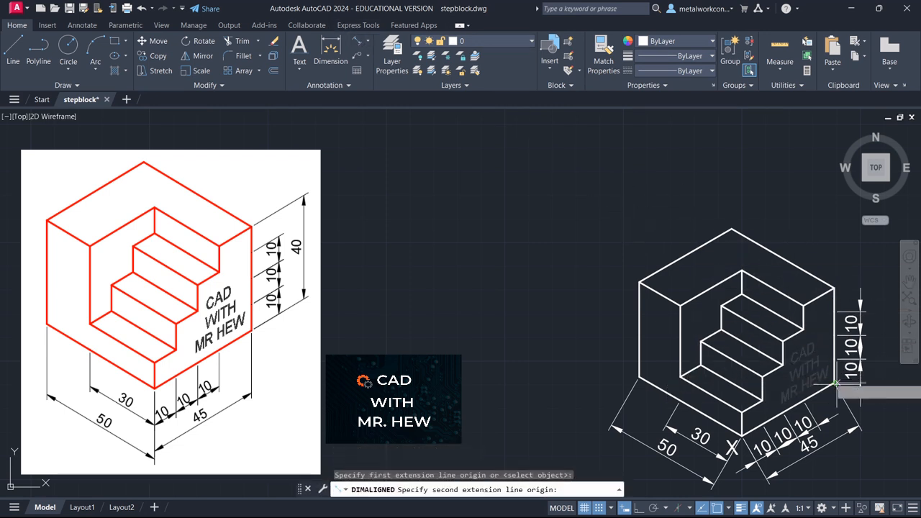
click(834, 288)
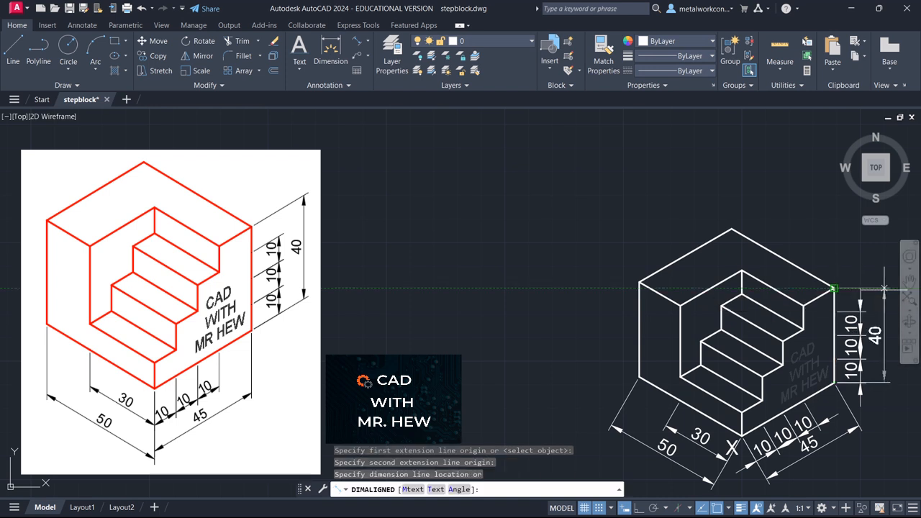
click(884, 289)
key(Return)
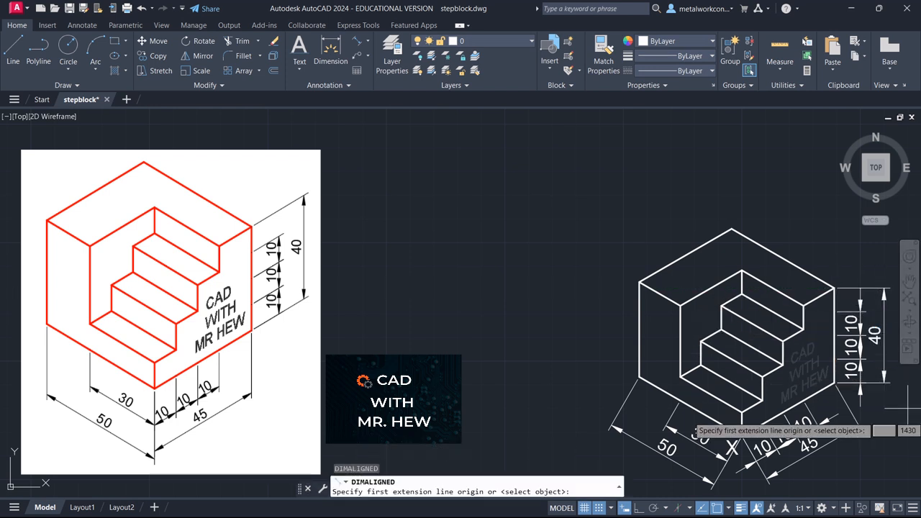
scroll(887, 430, down, 2)
scroll(905, 425, up, 2)
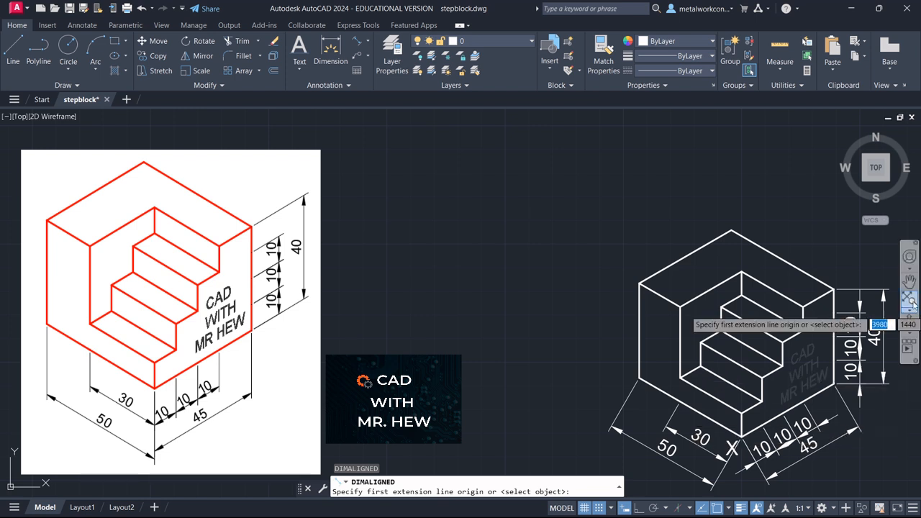
click(909, 279)
drag(828, 311, 815, 271)
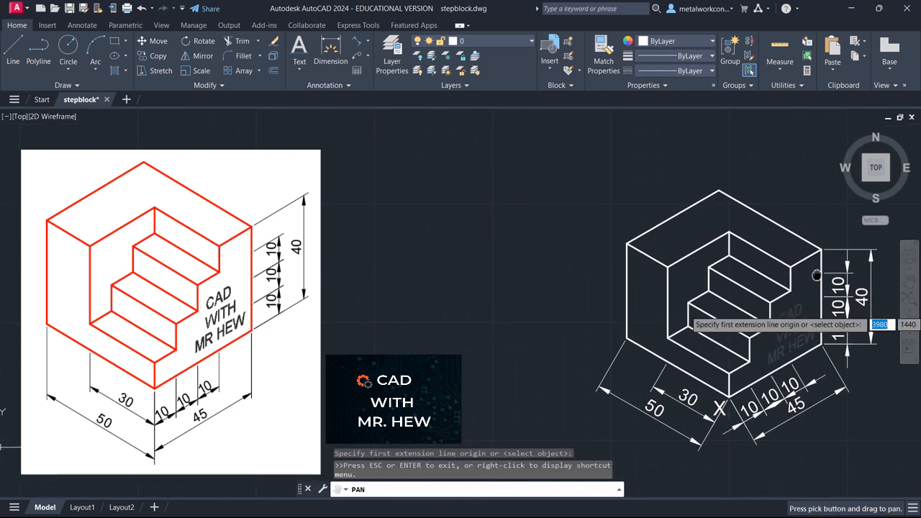
key(Escape)
key(Escape)
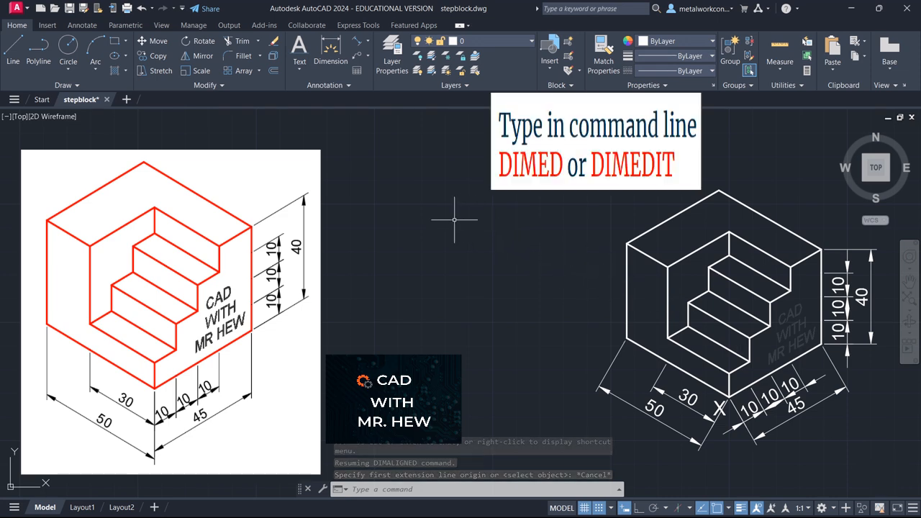
Oblique the 30 and 50 dimensions with DIMEDIT, turning snap off and taking the angle from two points on the block's left vertical edge
text(DIM)
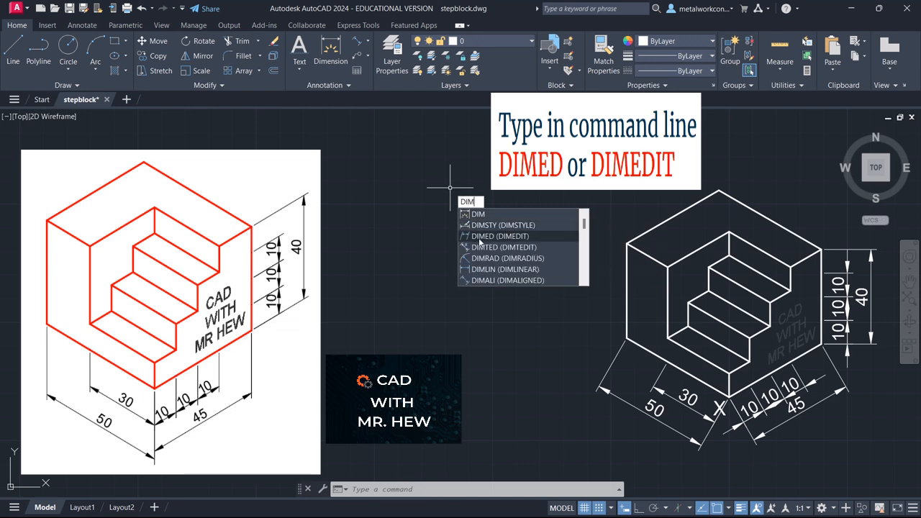
click(479, 238)
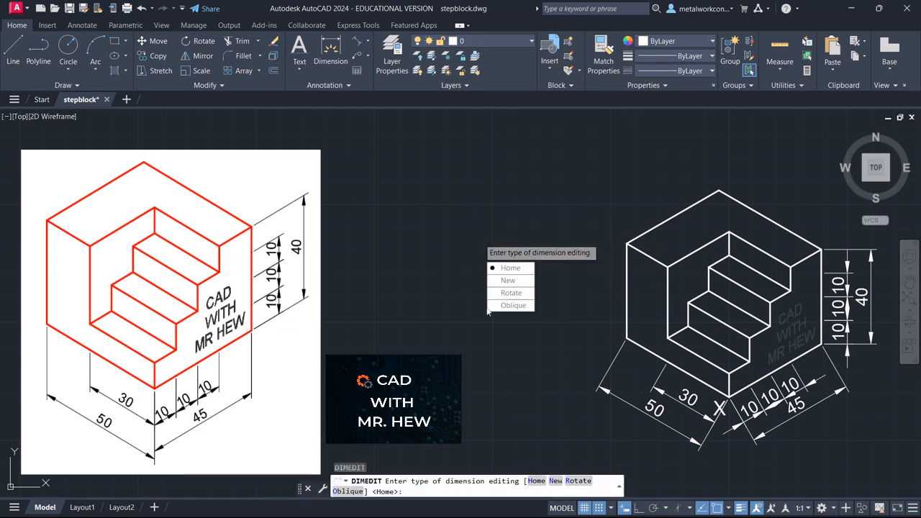
click(350, 491)
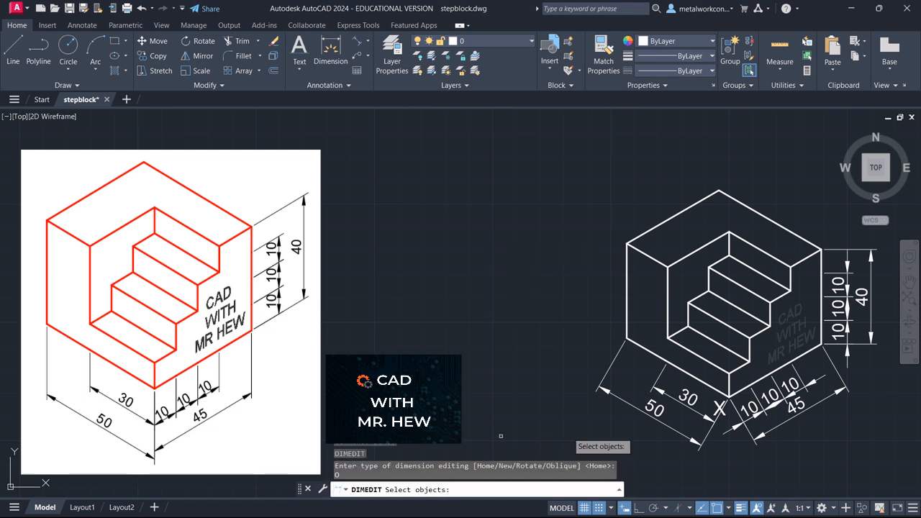
click(695, 409)
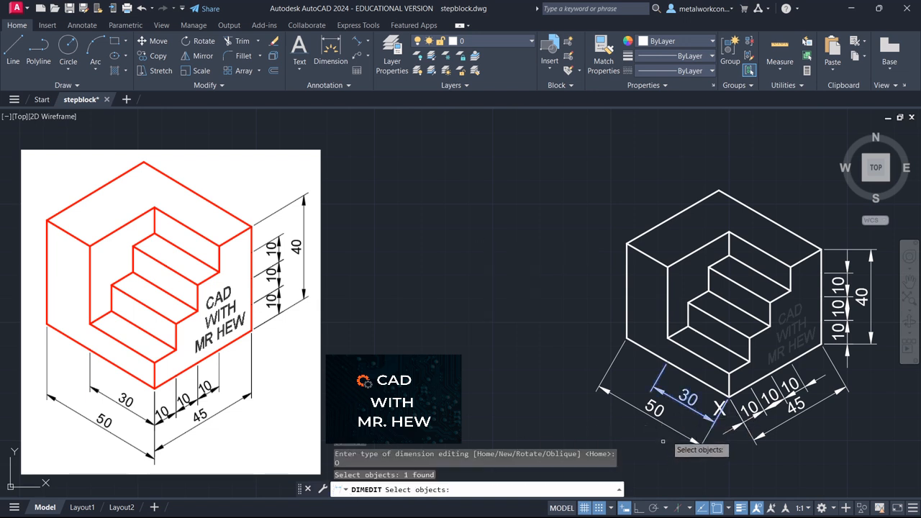
click(672, 432)
key(Return)
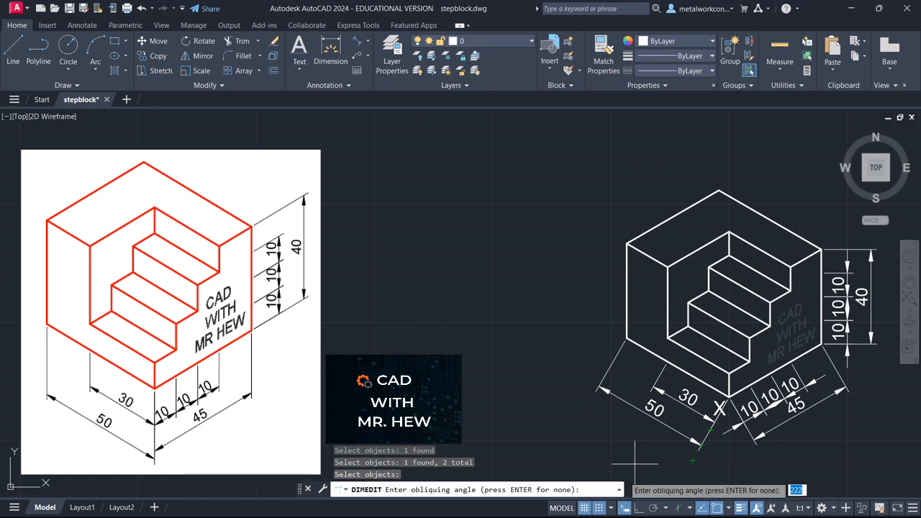
click(597, 508)
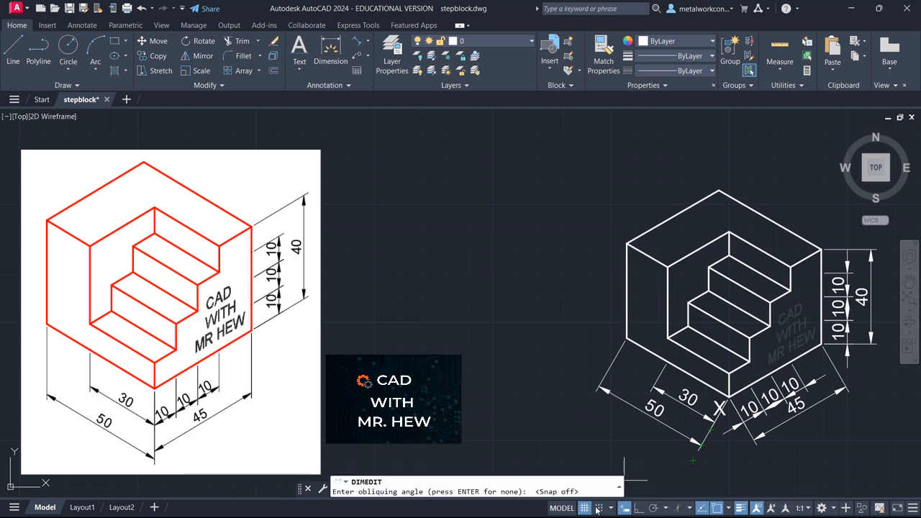
click(626, 339)
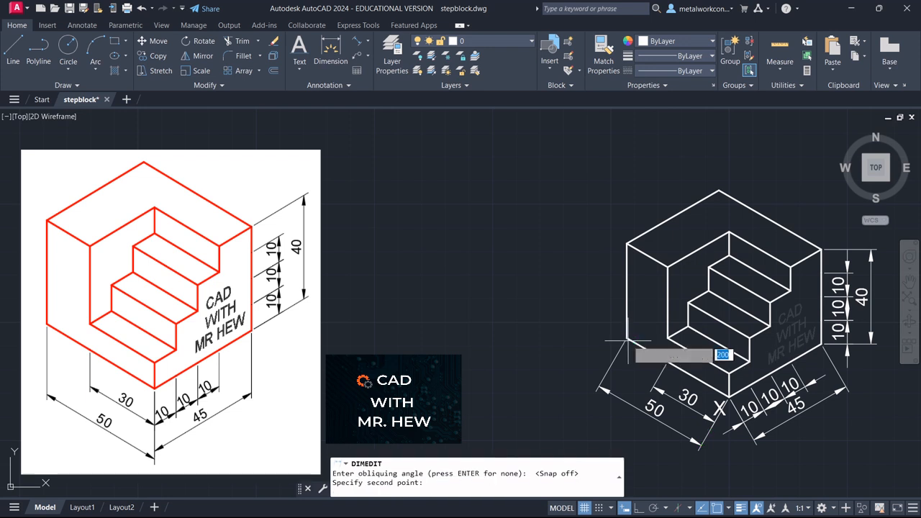
click(627, 248)
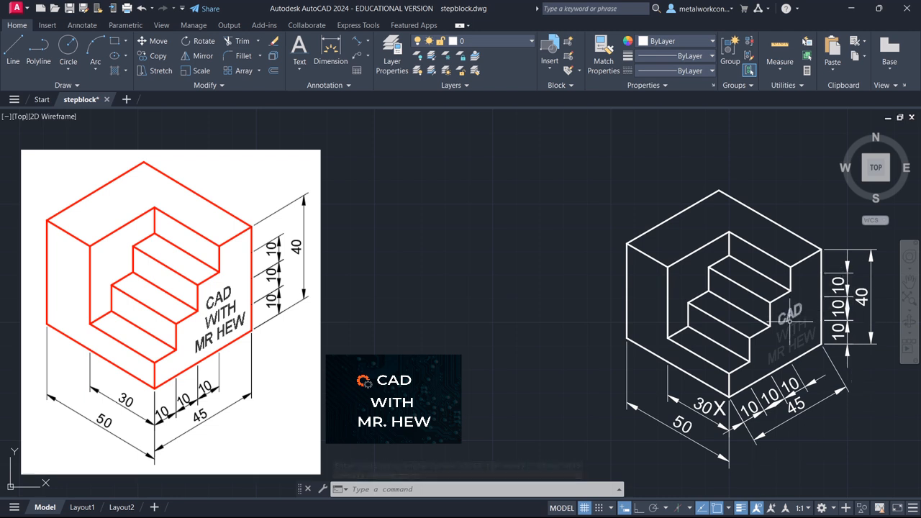
Oblique the 40 height and the upper two step-height dimensions, taking the angle from the sloping edge between the upper-right corner and the stair cutout
key(Return)
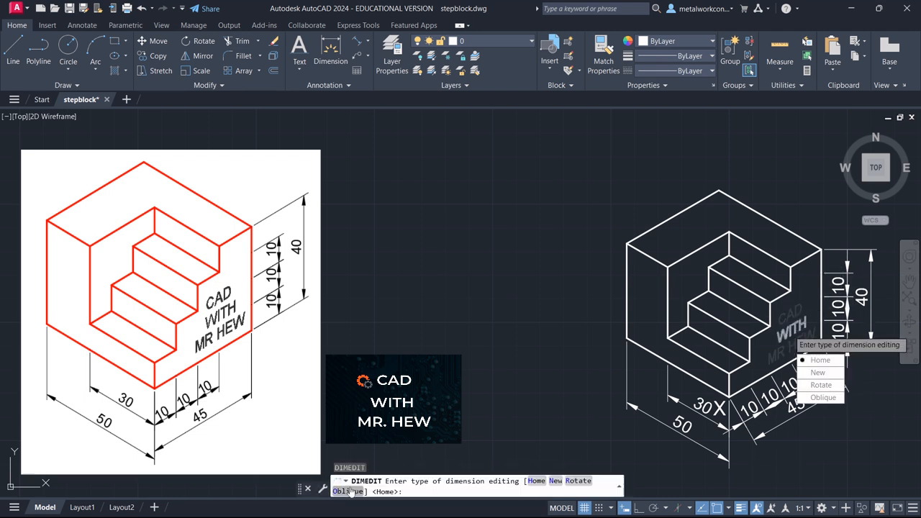
click(348, 492)
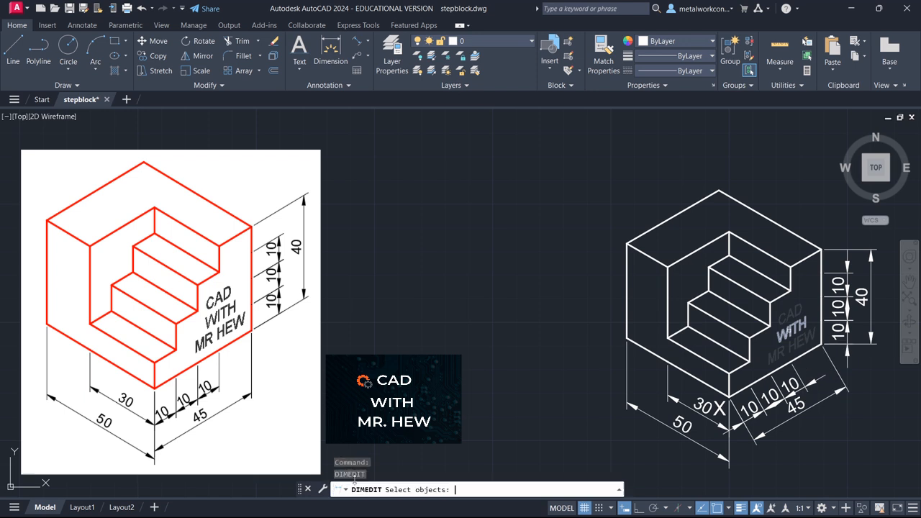
click(861, 343)
click(832, 295)
click(838, 308)
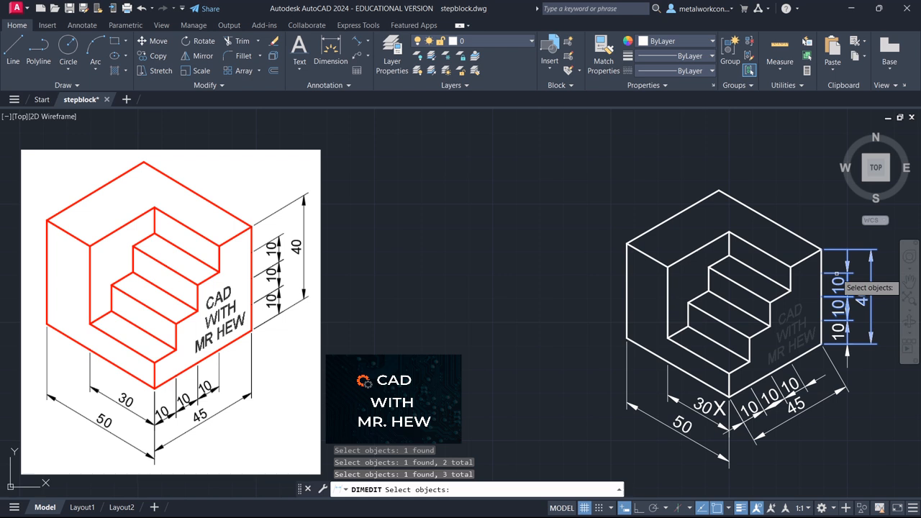
click(843, 287)
key(Return)
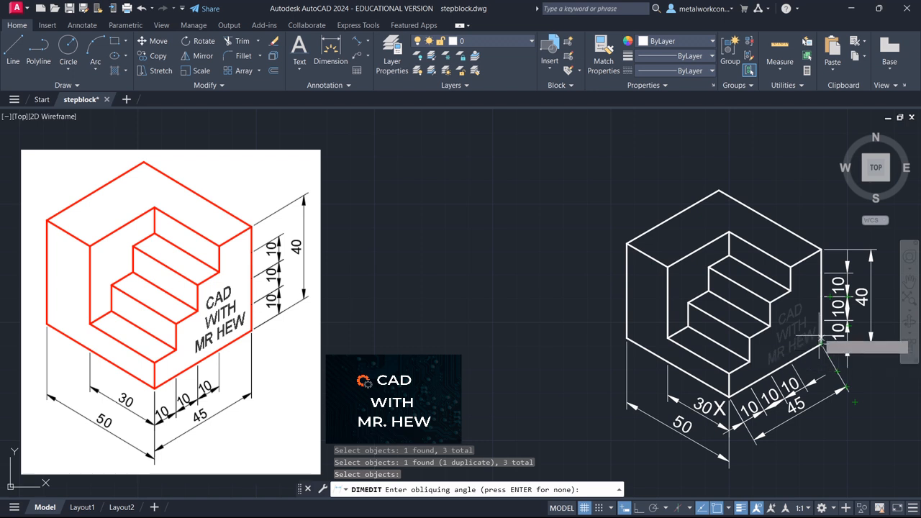
click(820, 258)
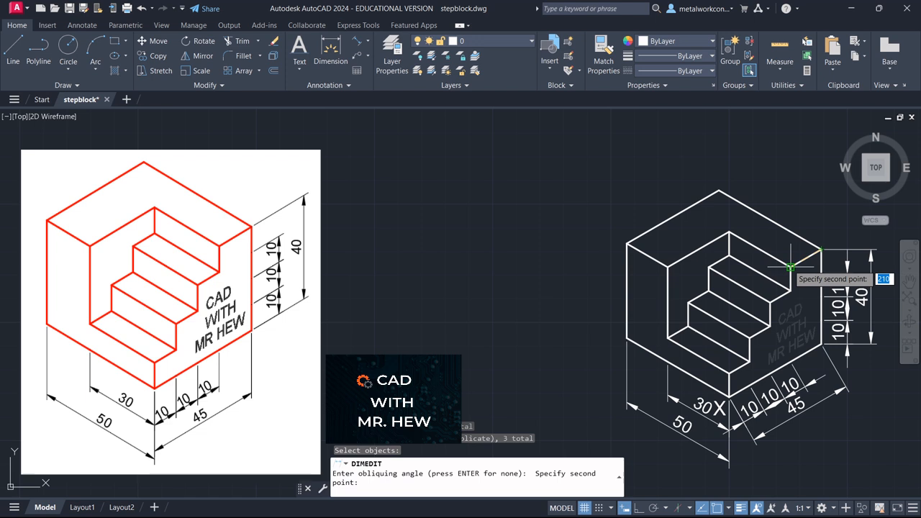
click(790, 268)
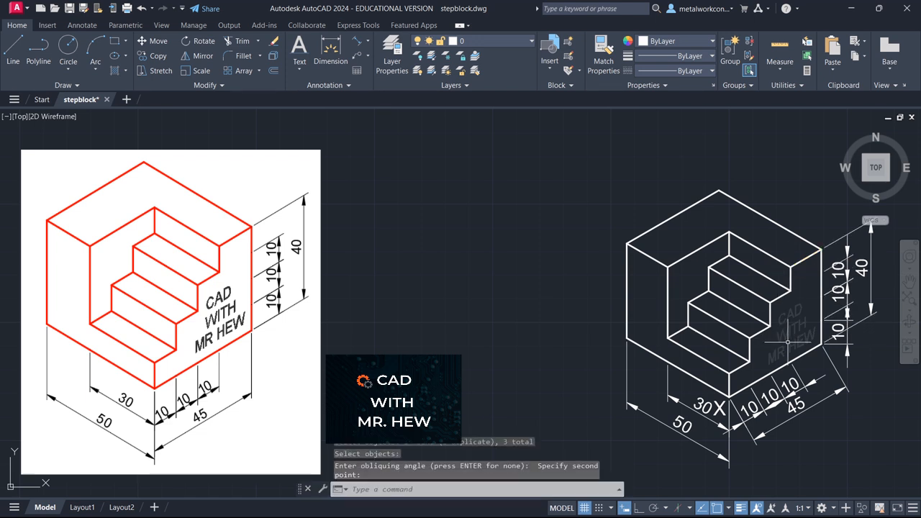
Oblique the lowest step-height dimension, taking the angle from the two ends of the top step's sloping edge
click(841, 335)
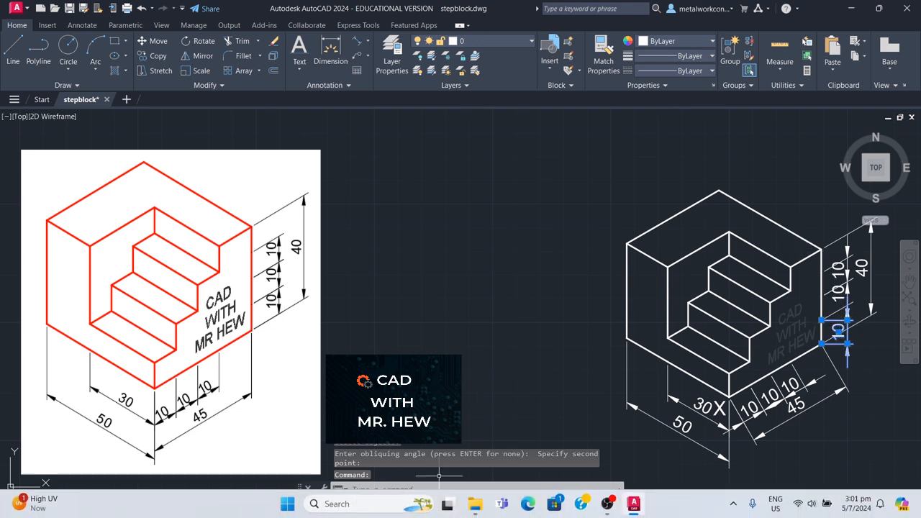
key(Escape)
key(Return)
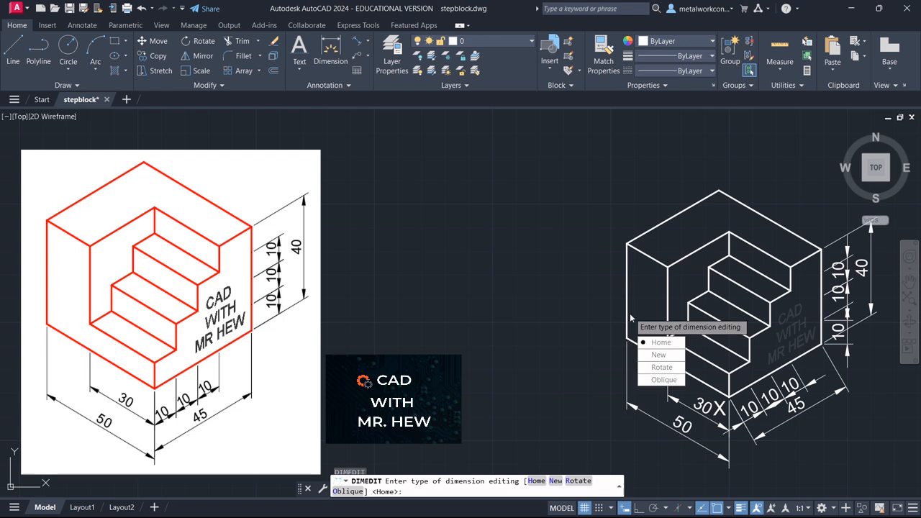
click(350, 493)
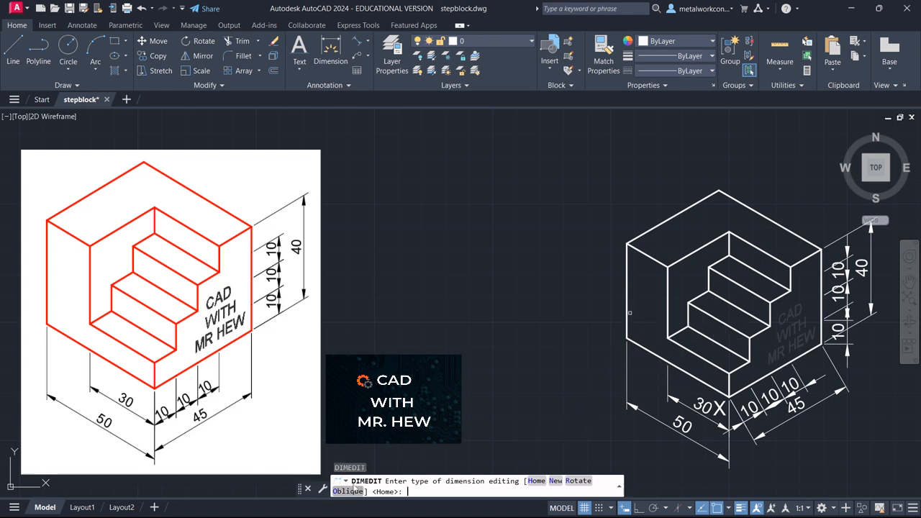
click(849, 344)
key(Return)
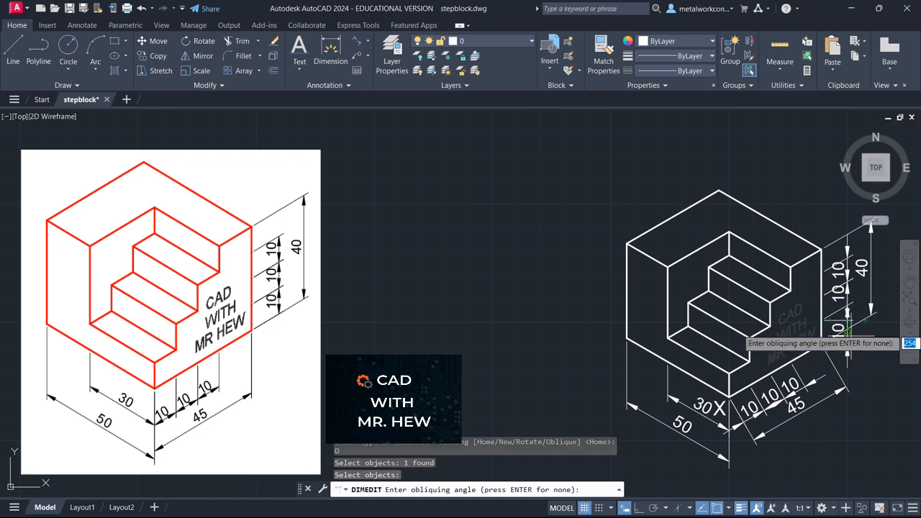
click(790, 290)
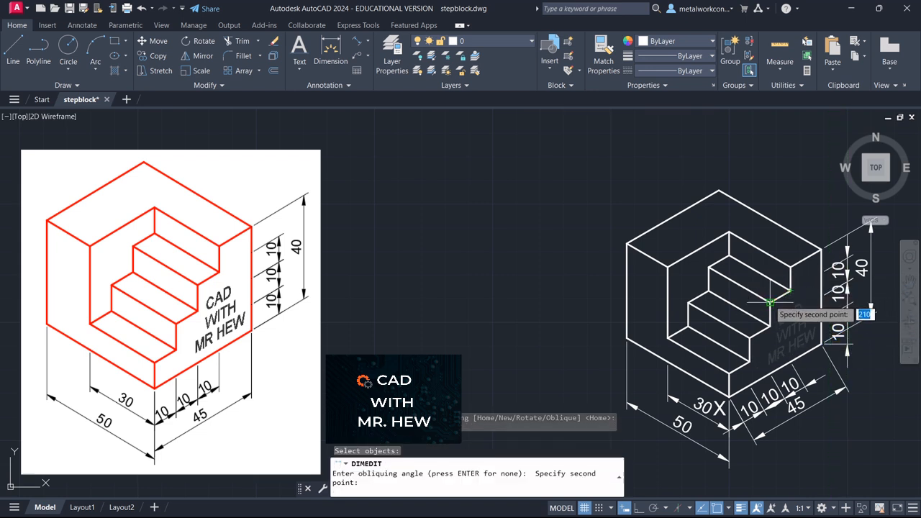
click(770, 302)
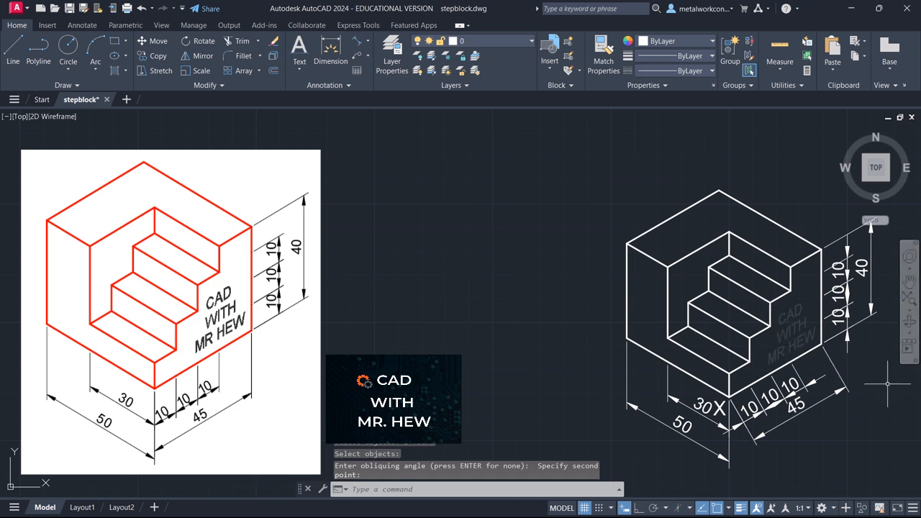
key(Escape)
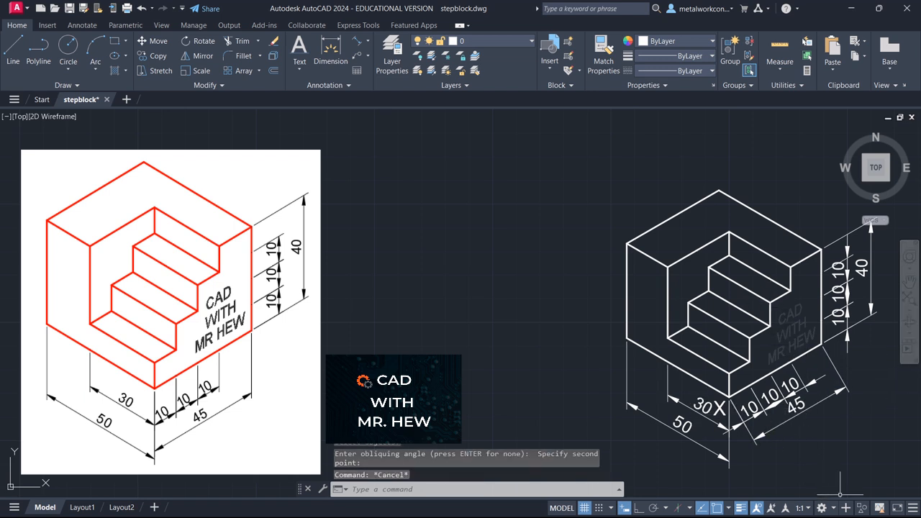
key(Return)
key(Escape)
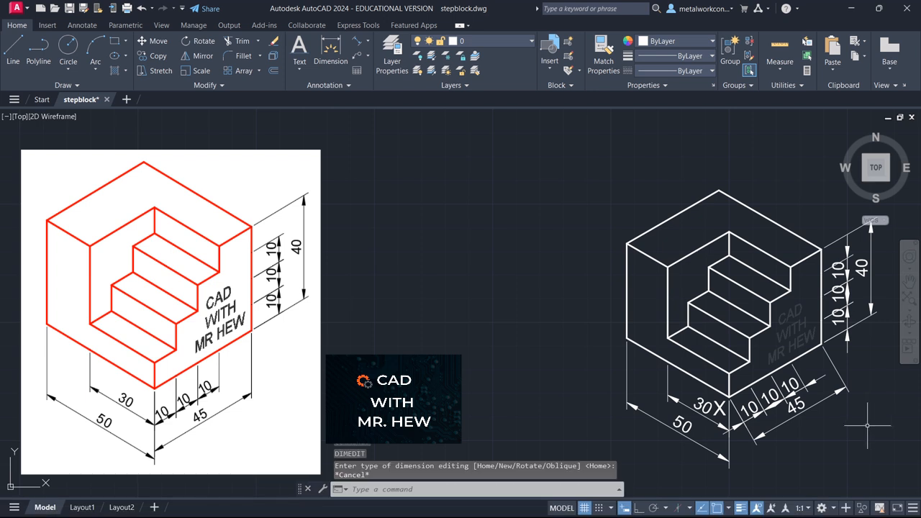
Oblique the 45 dimension and the three 10 step-depth dimensions below the block, taking the angle from the two ends of its short front vertical edge
key(Escape)
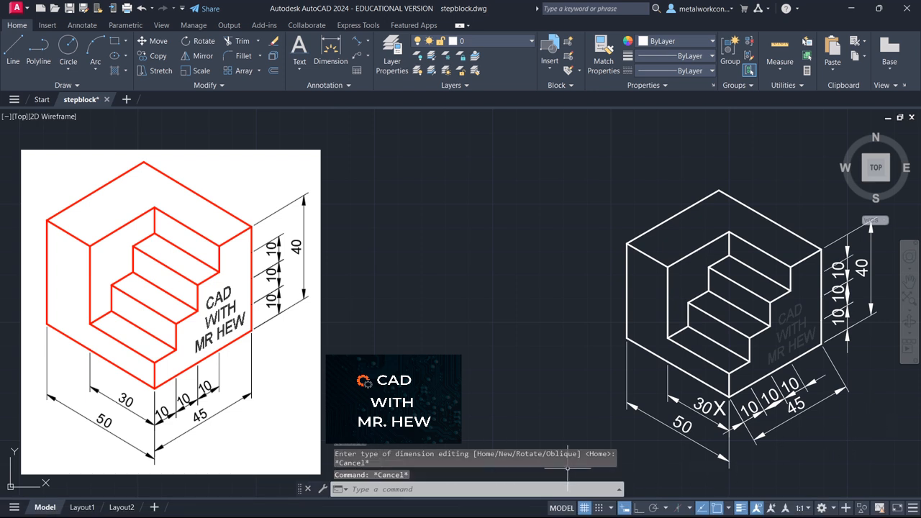
key(Return)
click(350, 492)
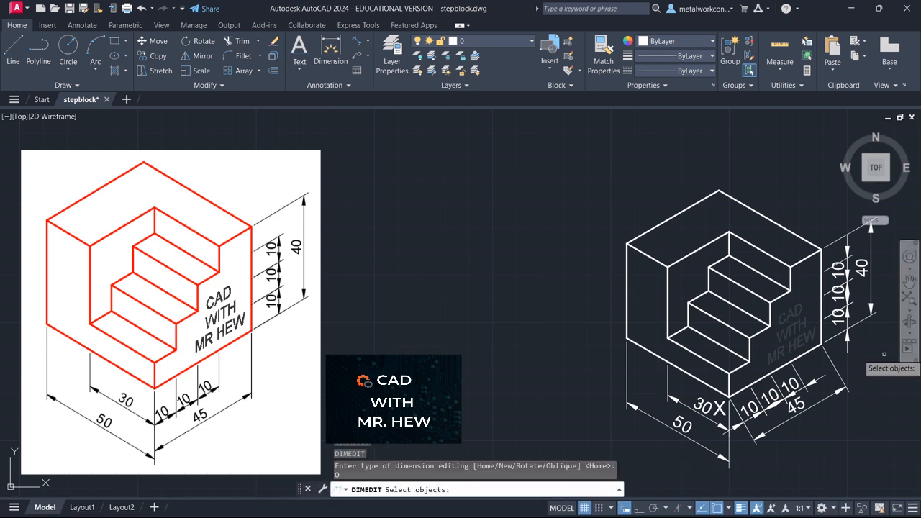
click(843, 389)
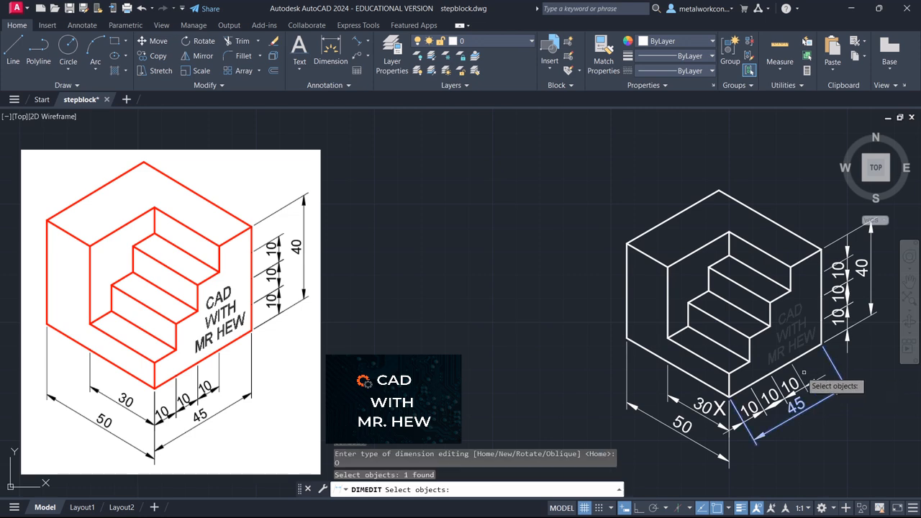
click(773, 383)
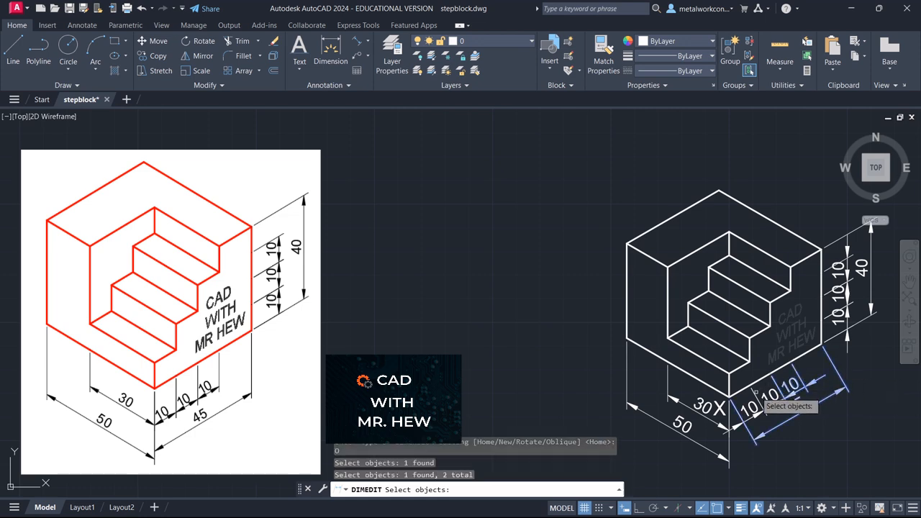
click(766, 399)
click(746, 420)
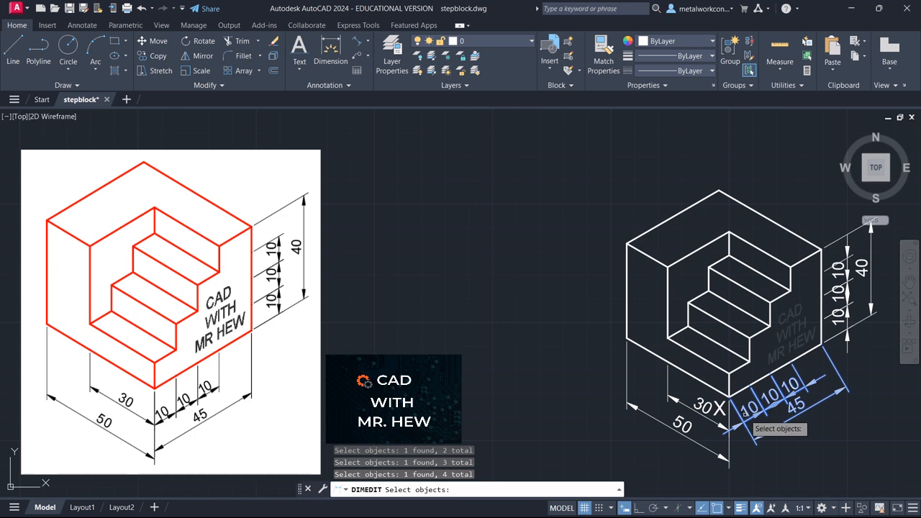
key(Return)
click(729, 397)
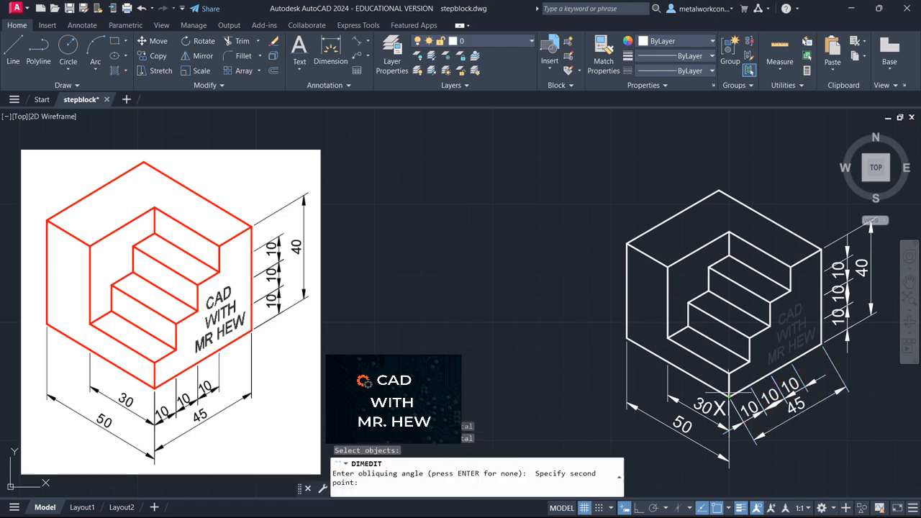
click(728, 374)
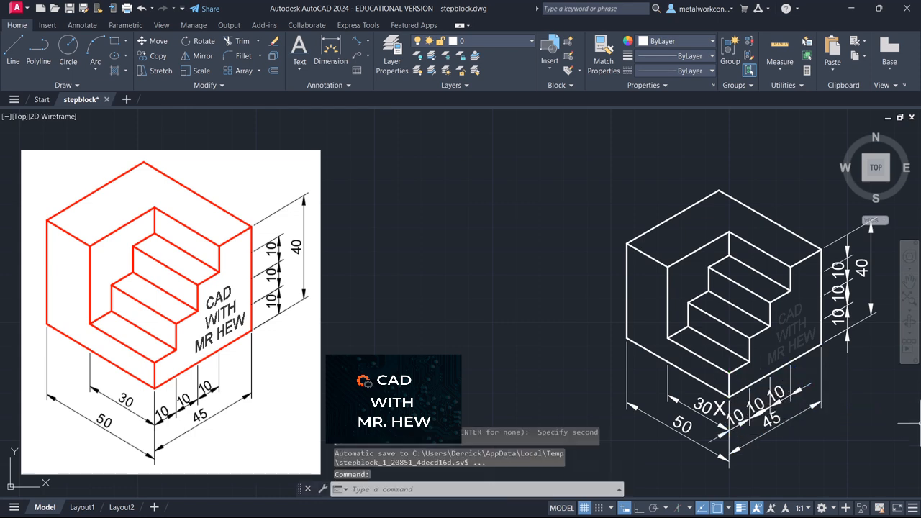
click(908, 281)
mouse_move(863, 303)
mouse_down()
mouse_move(847, 294)
mouse_move(836, 314)
mouse_move(834, 296)
mouse_up()
key(Escape)
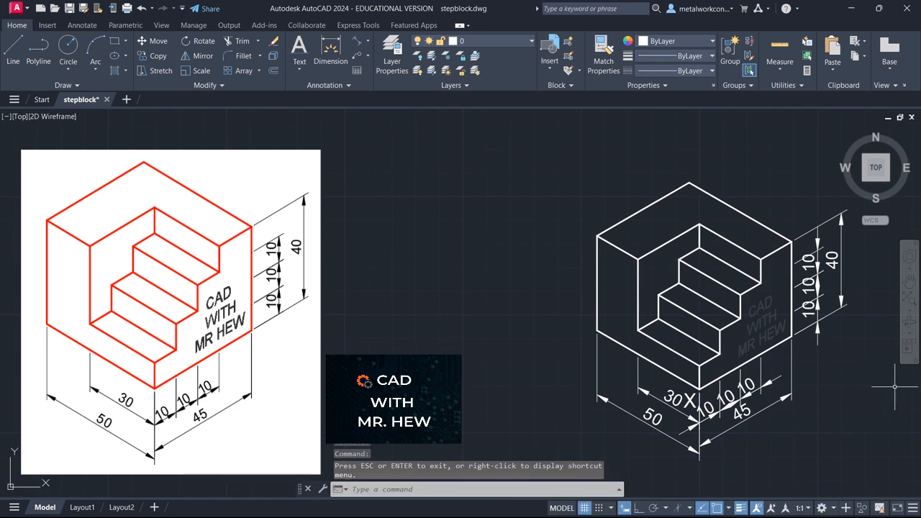